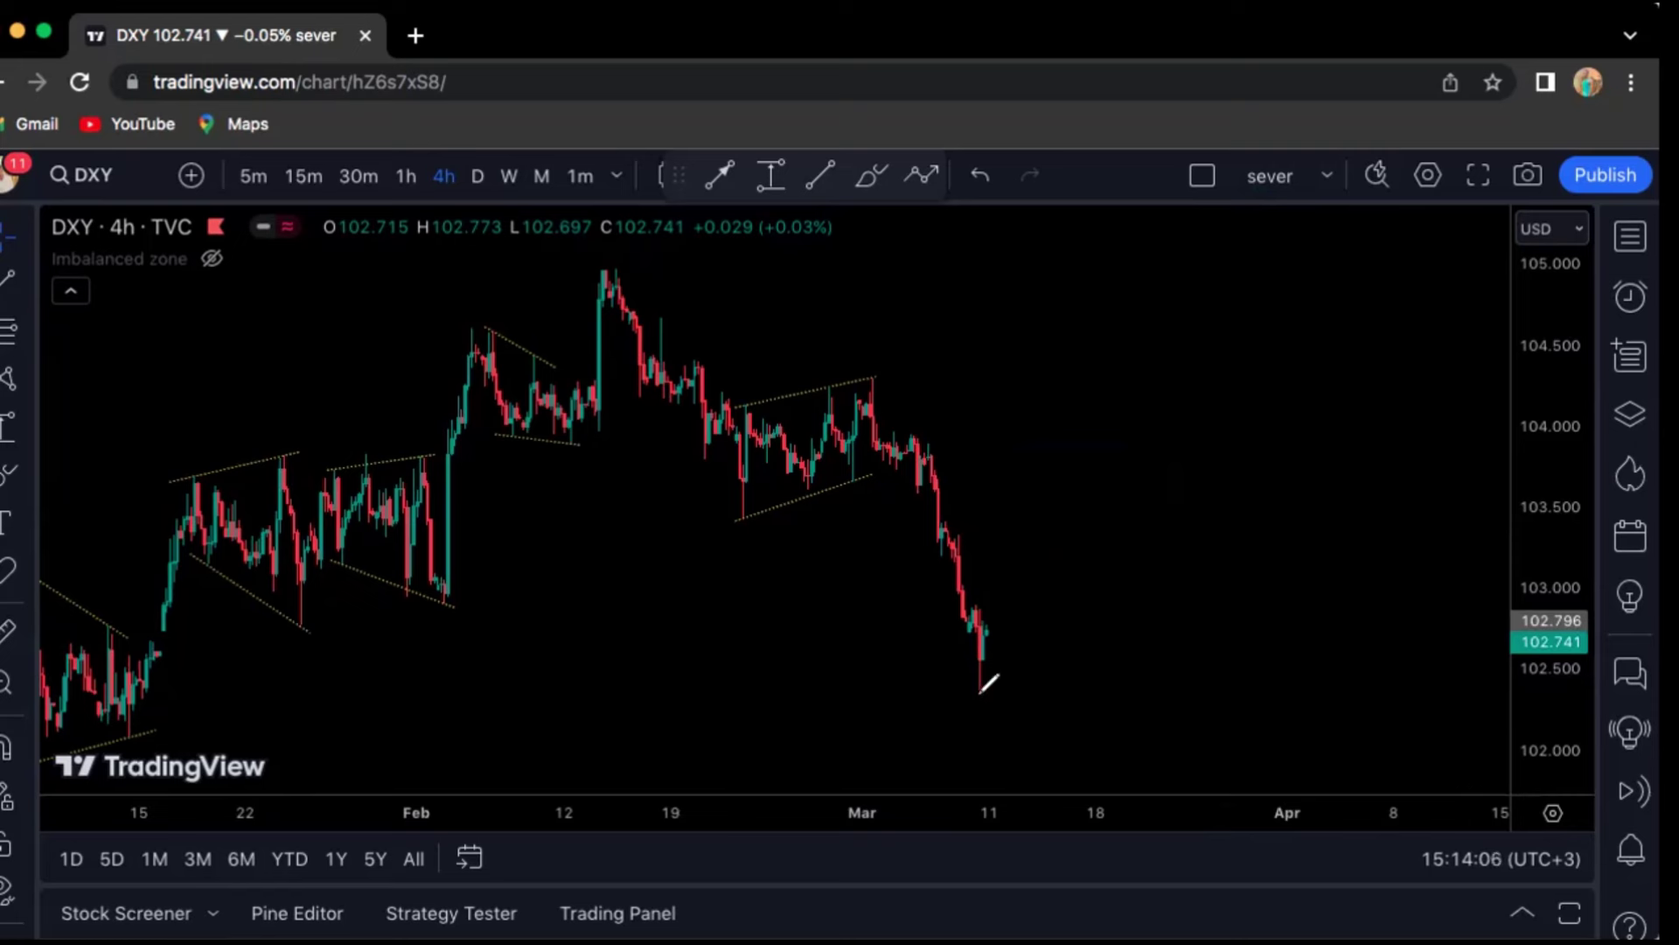
# Sketch a red DXY rally into an oval near 104.000, branching down to 102.000 or above 104.500.
pyautogui.moveTo(979, 697)
pyautogui.mouseDown()
pyautogui.moveTo(1012, 560)
pyautogui.moveTo(1121, 615)
pyautogui.moveTo(1145, 449)
pyautogui.mouseUp()
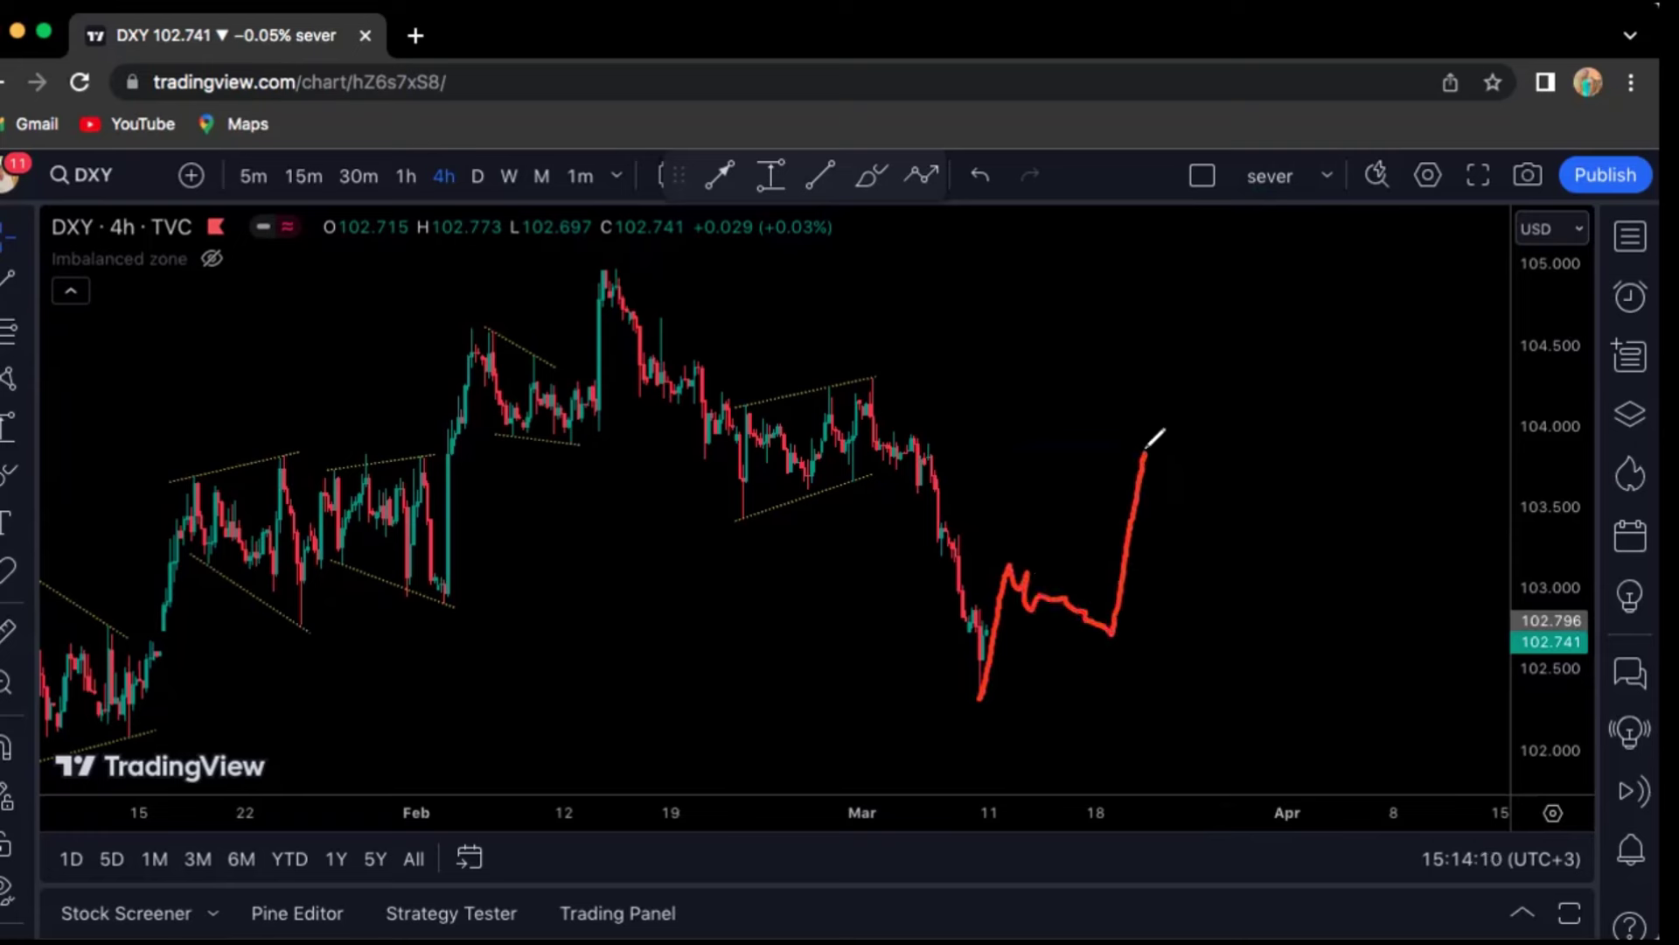
pyautogui.moveTo(1039, 432)
pyautogui.mouseDown()
pyautogui.moveTo(1293, 444)
pyautogui.moveTo(1072, 453)
pyautogui.moveTo(1043, 433)
pyautogui.mouseUp()
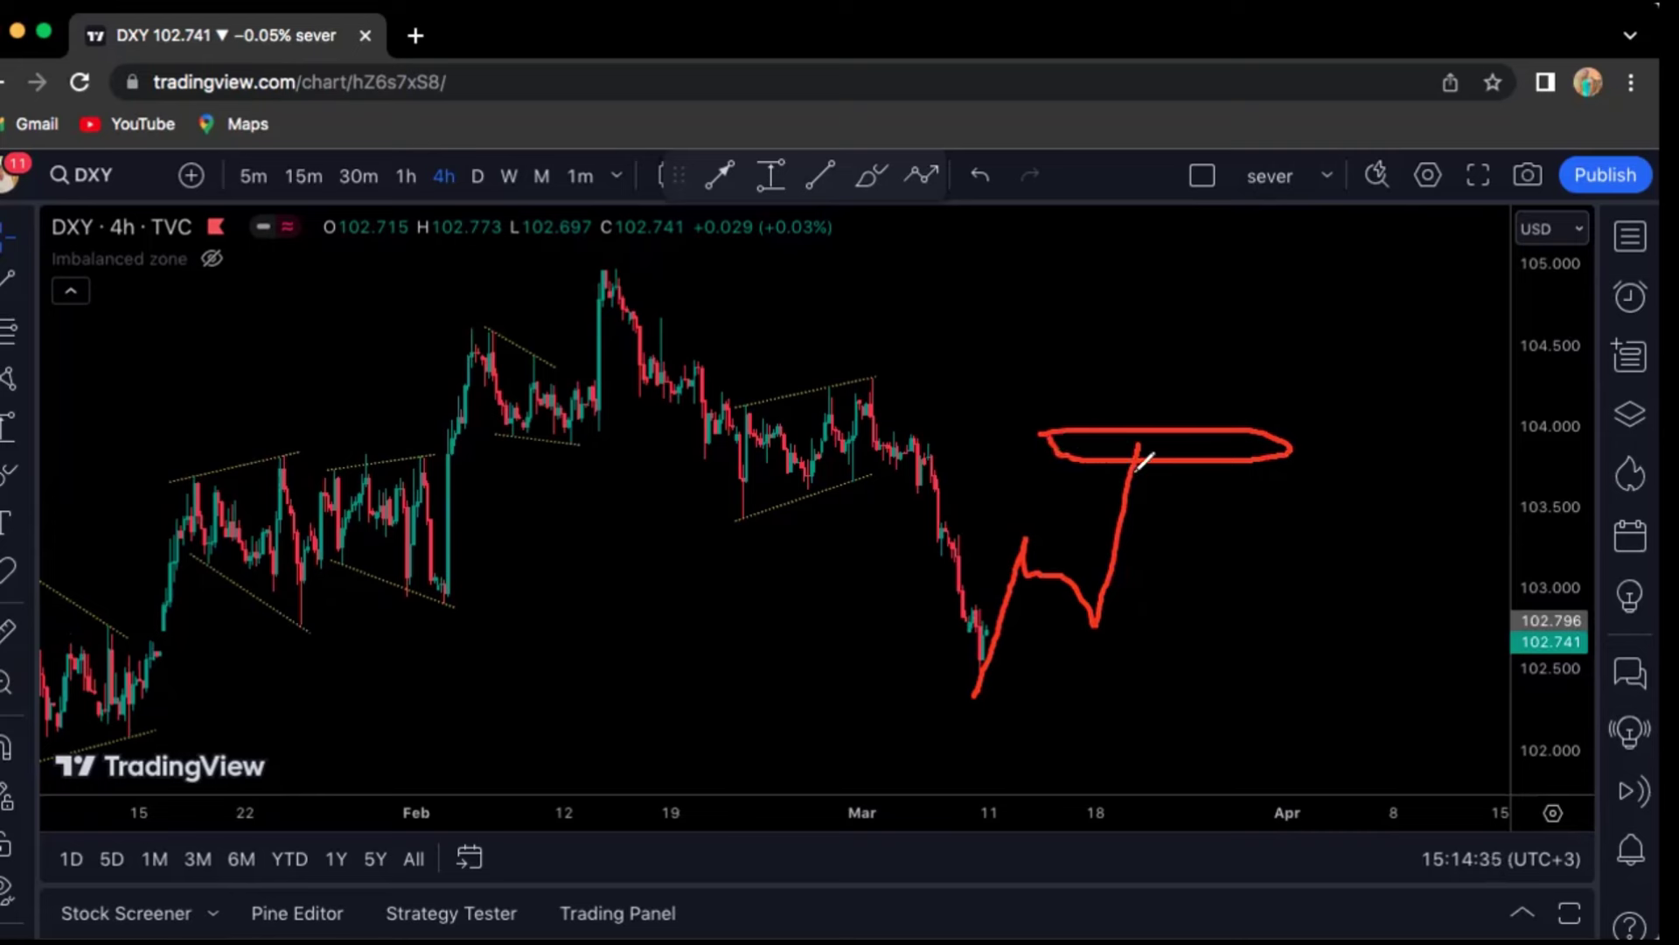
pyautogui.moveTo(1137, 447); pyautogui.dragTo(1194, 783)
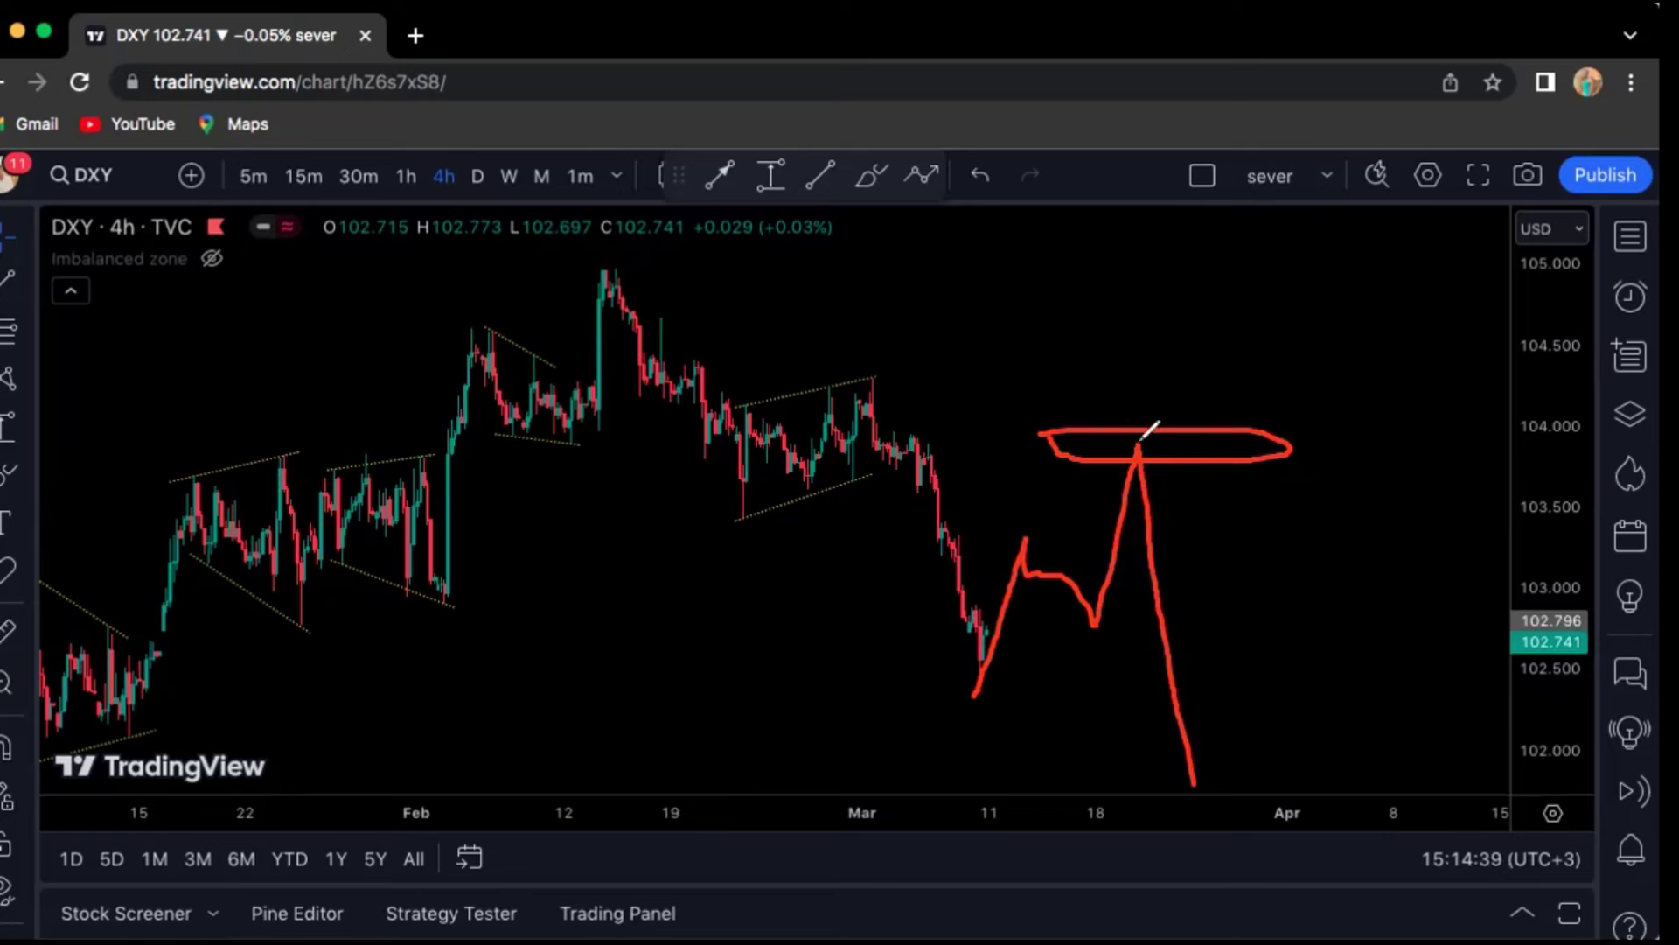
pyautogui.moveTo(1141, 468)
pyautogui.mouseDown()
pyautogui.moveTo(1264, 541)
pyautogui.moveTo(1276, 510)
pyautogui.mouseUp()
pyautogui.moveTo(1315, 430); pyautogui.dragTo(1369, 310)
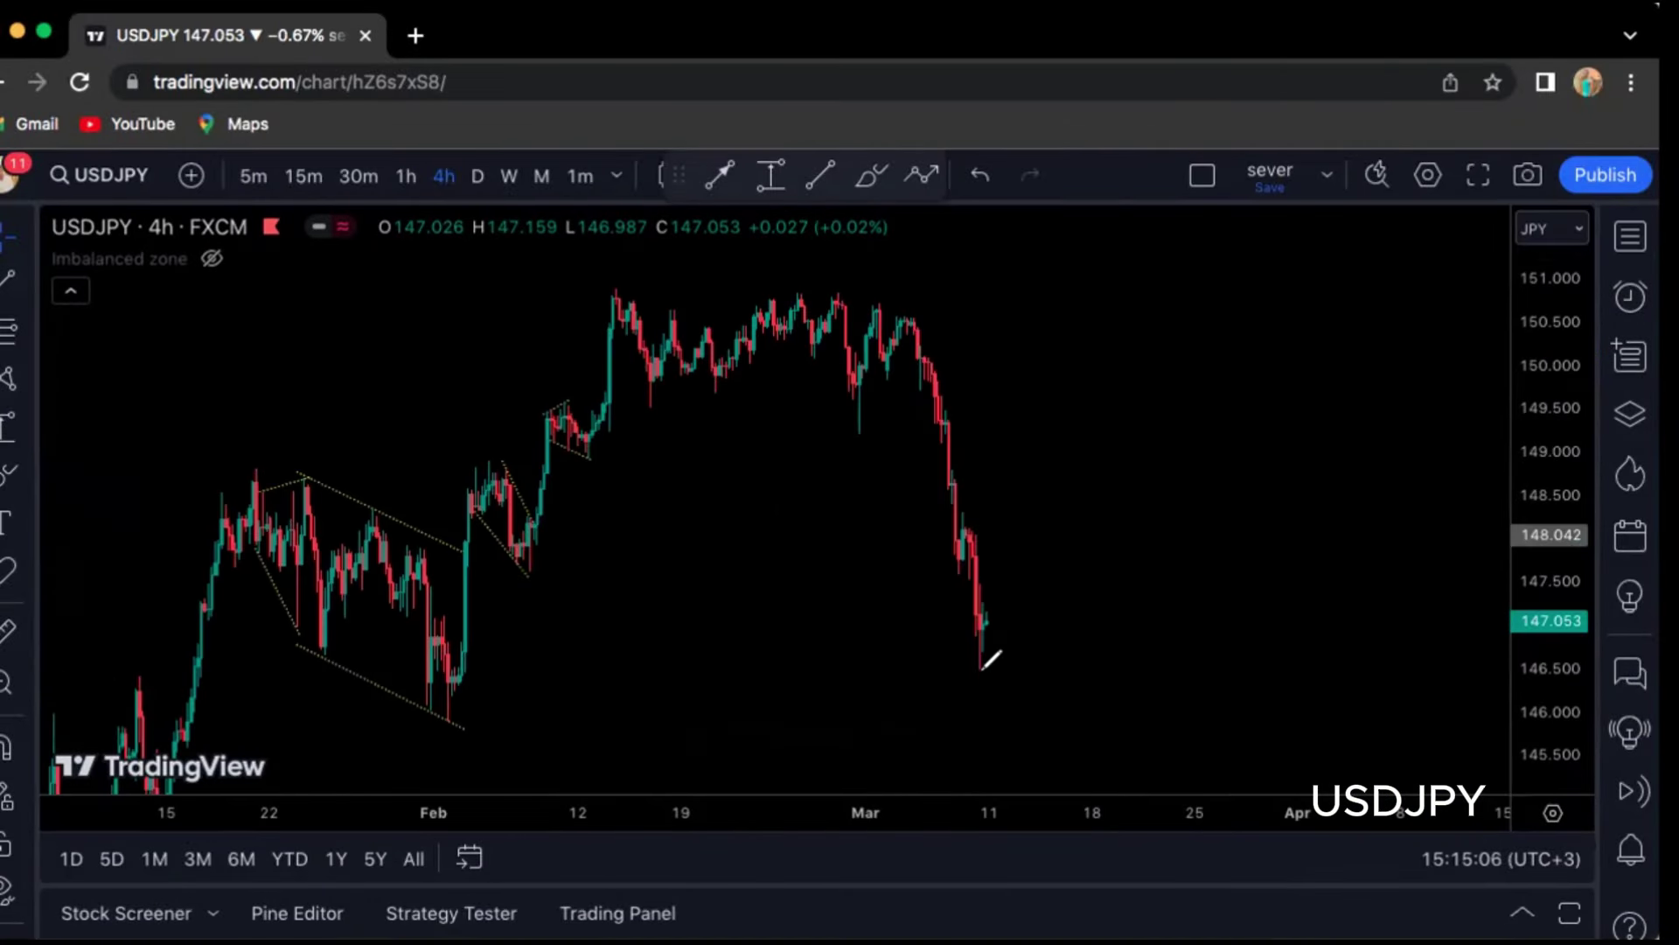
# Draw red USDJPY lines: a curve along the 146.000 lows, a rise into a zone near 149.500, and drops.
pyautogui.moveTo(438, 717); pyautogui.dragTo(1096, 757)
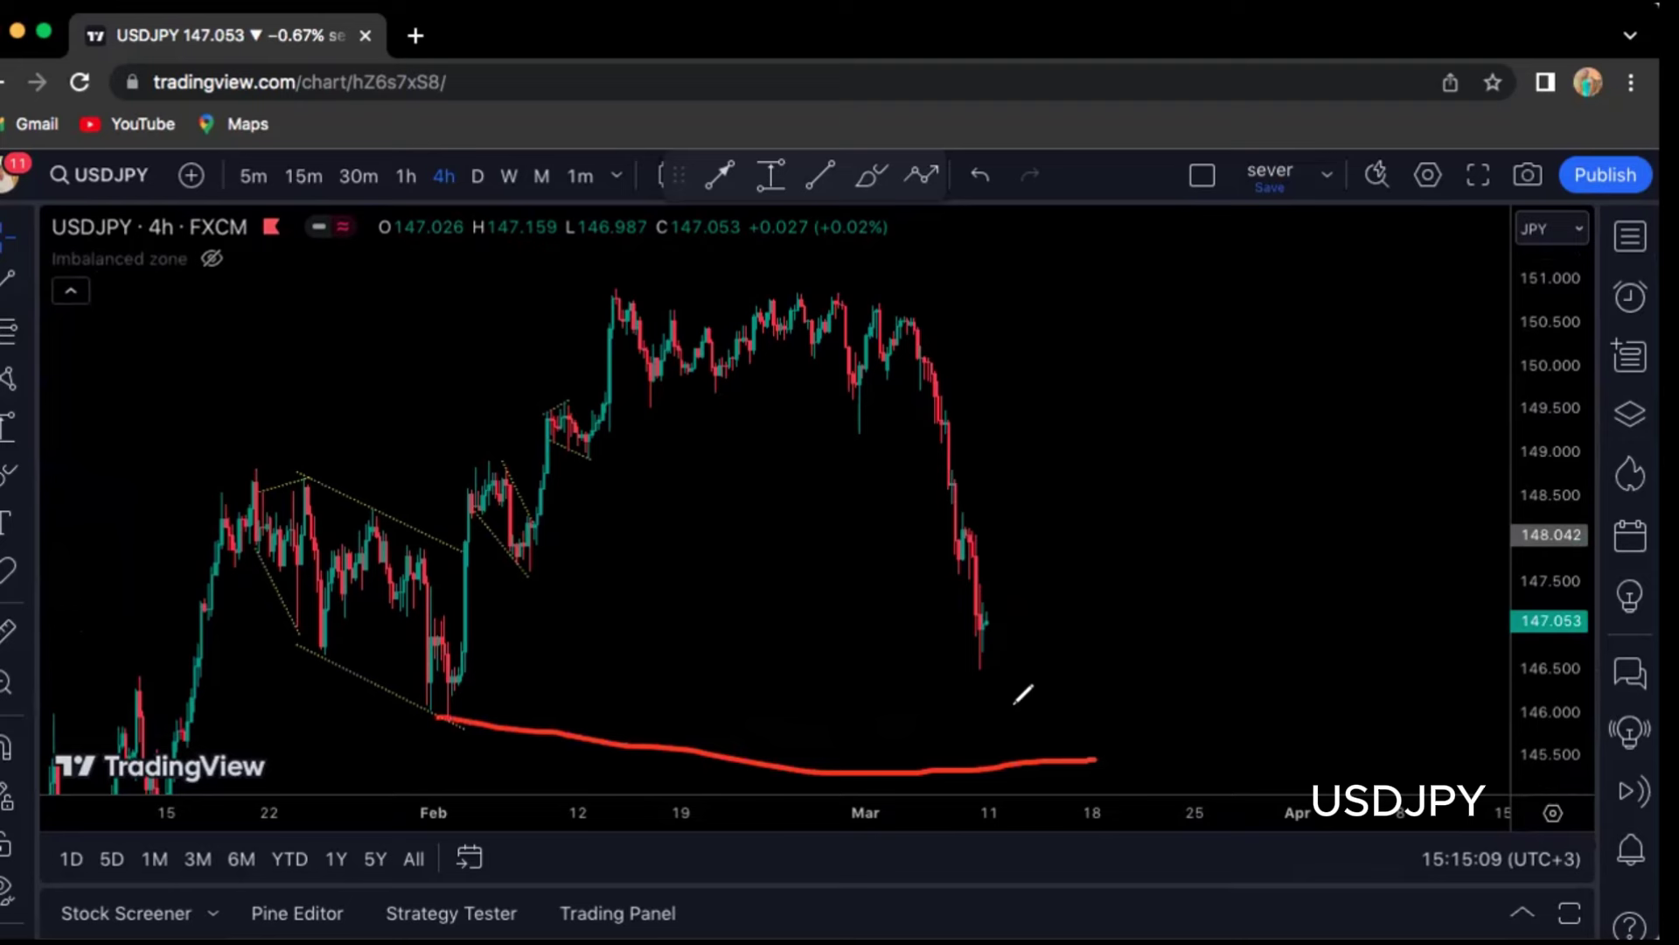
pyautogui.moveTo(976, 679)
pyautogui.mouseDown()
pyautogui.moveTo(1004, 535)
pyautogui.moveTo(1143, 381)
pyautogui.mouseUp()
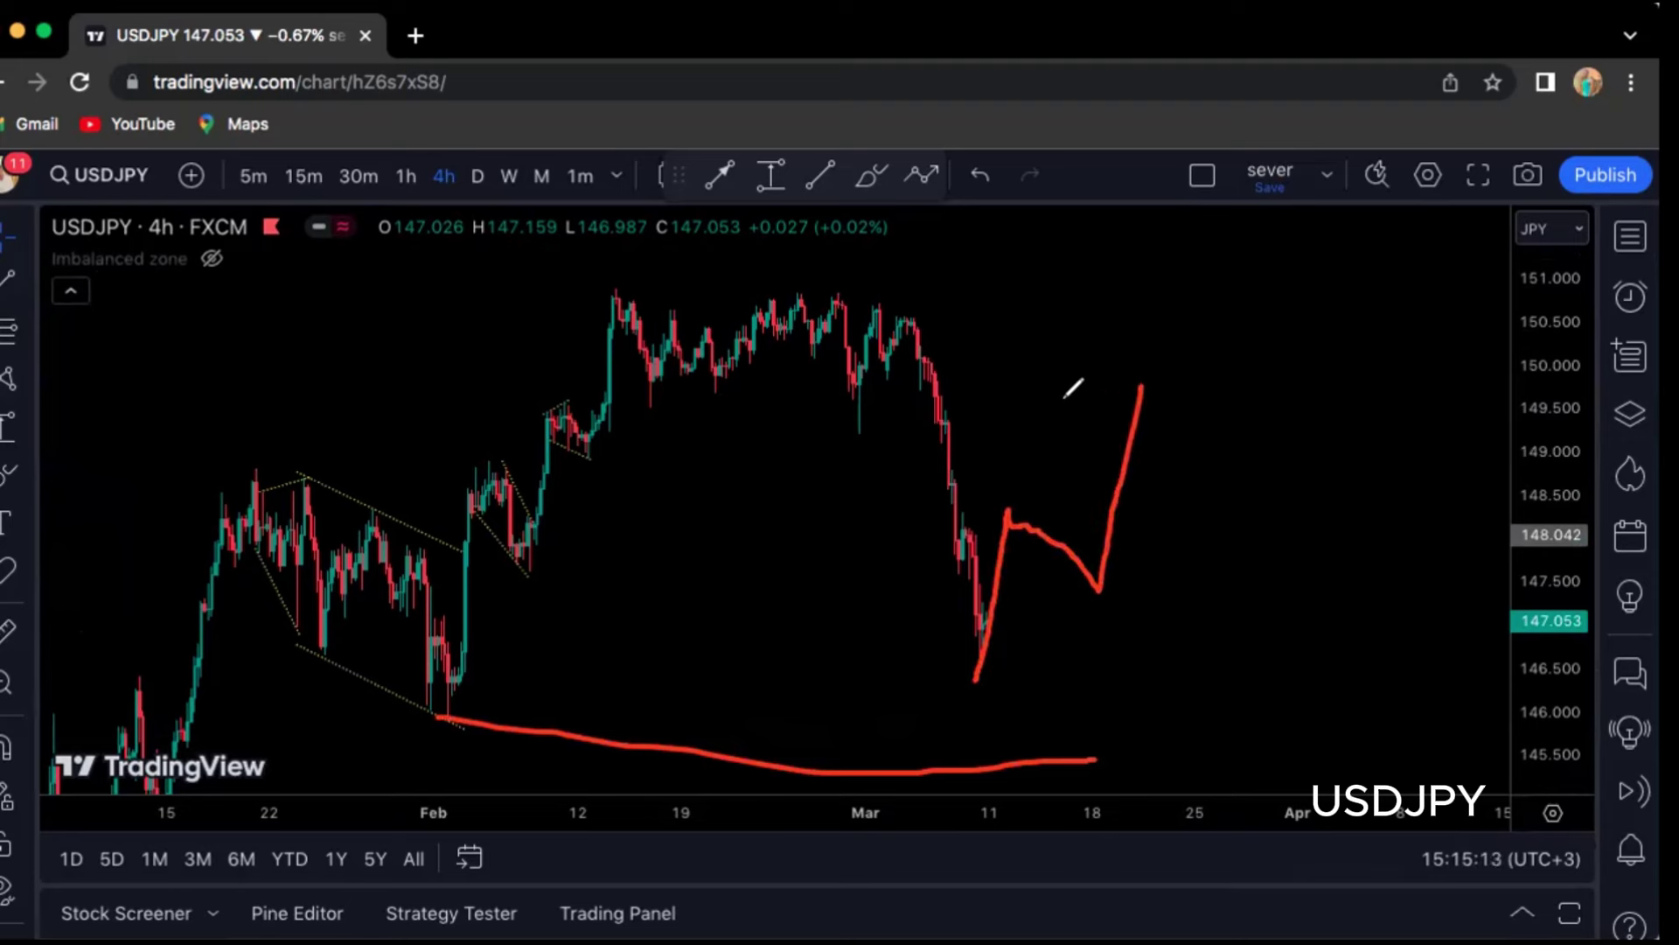
pyautogui.moveTo(1053, 395)
pyautogui.mouseDown()
pyautogui.moveTo(1291, 405)
pyautogui.moveTo(1283, 443)
pyautogui.mouseUp()
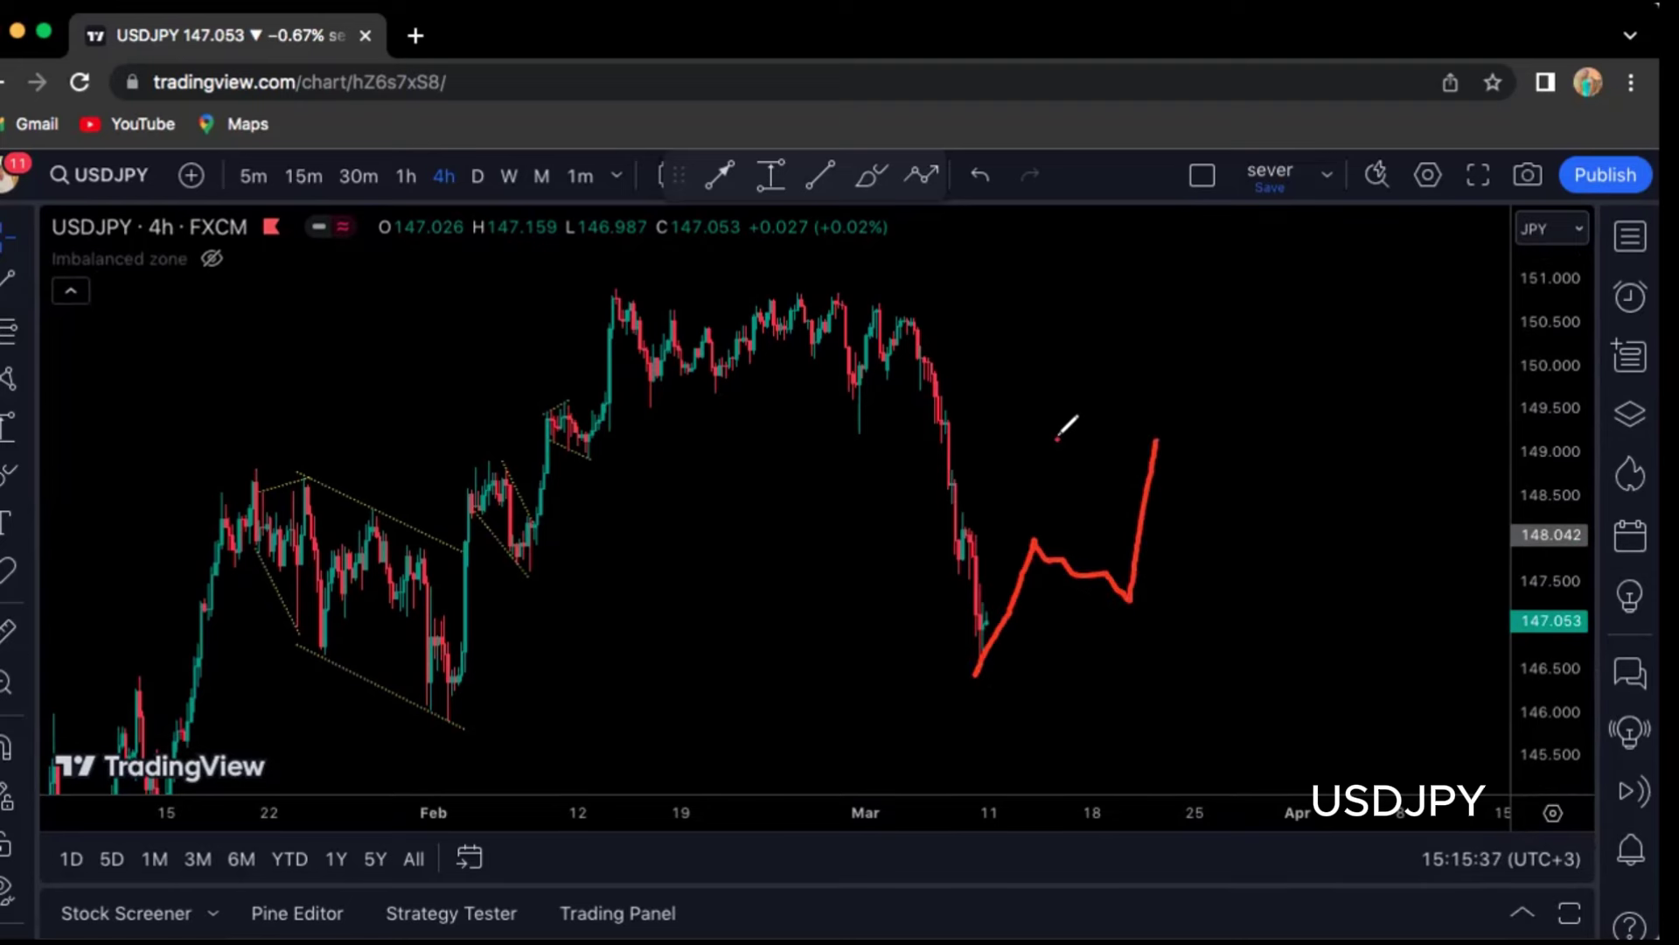
pyautogui.moveTo(1057, 438)
pyautogui.mouseDown()
pyautogui.moveTo(1242, 435)
pyautogui.moveTo(1167, 460)
pyautogui.moveTo(1021, 453)
pyautogui.moveTo(1100, 432)
pyautogui.mouseUp()
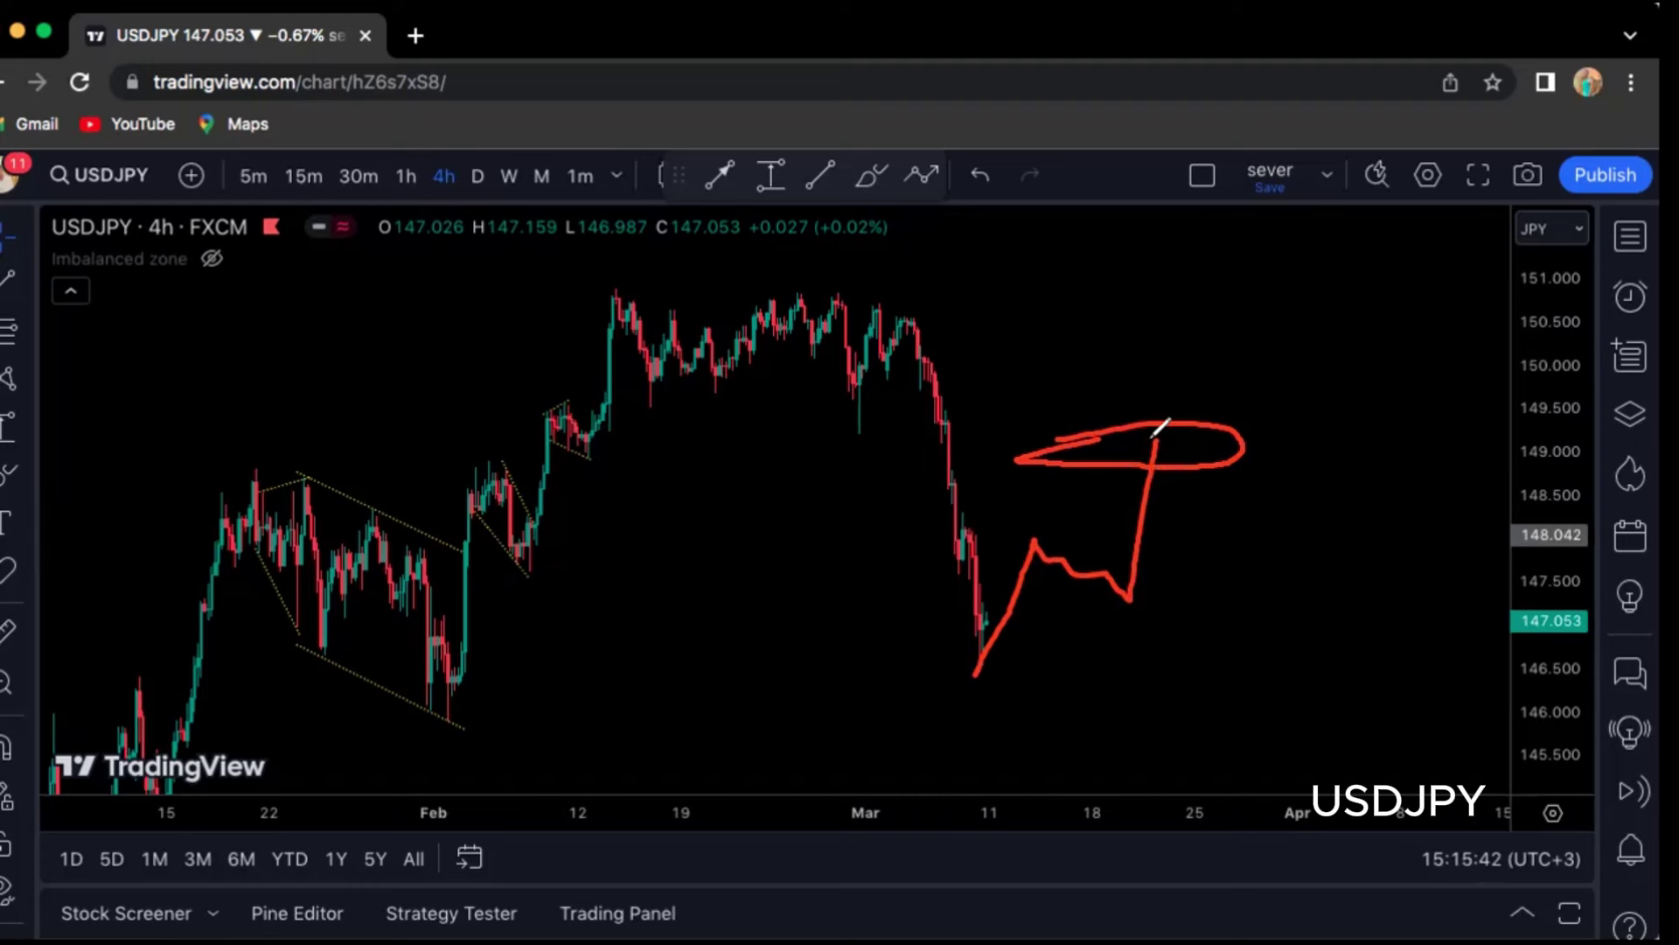
pyautogui.moveTo(1153, 437); pyautogui.dragTo(1213, 738)
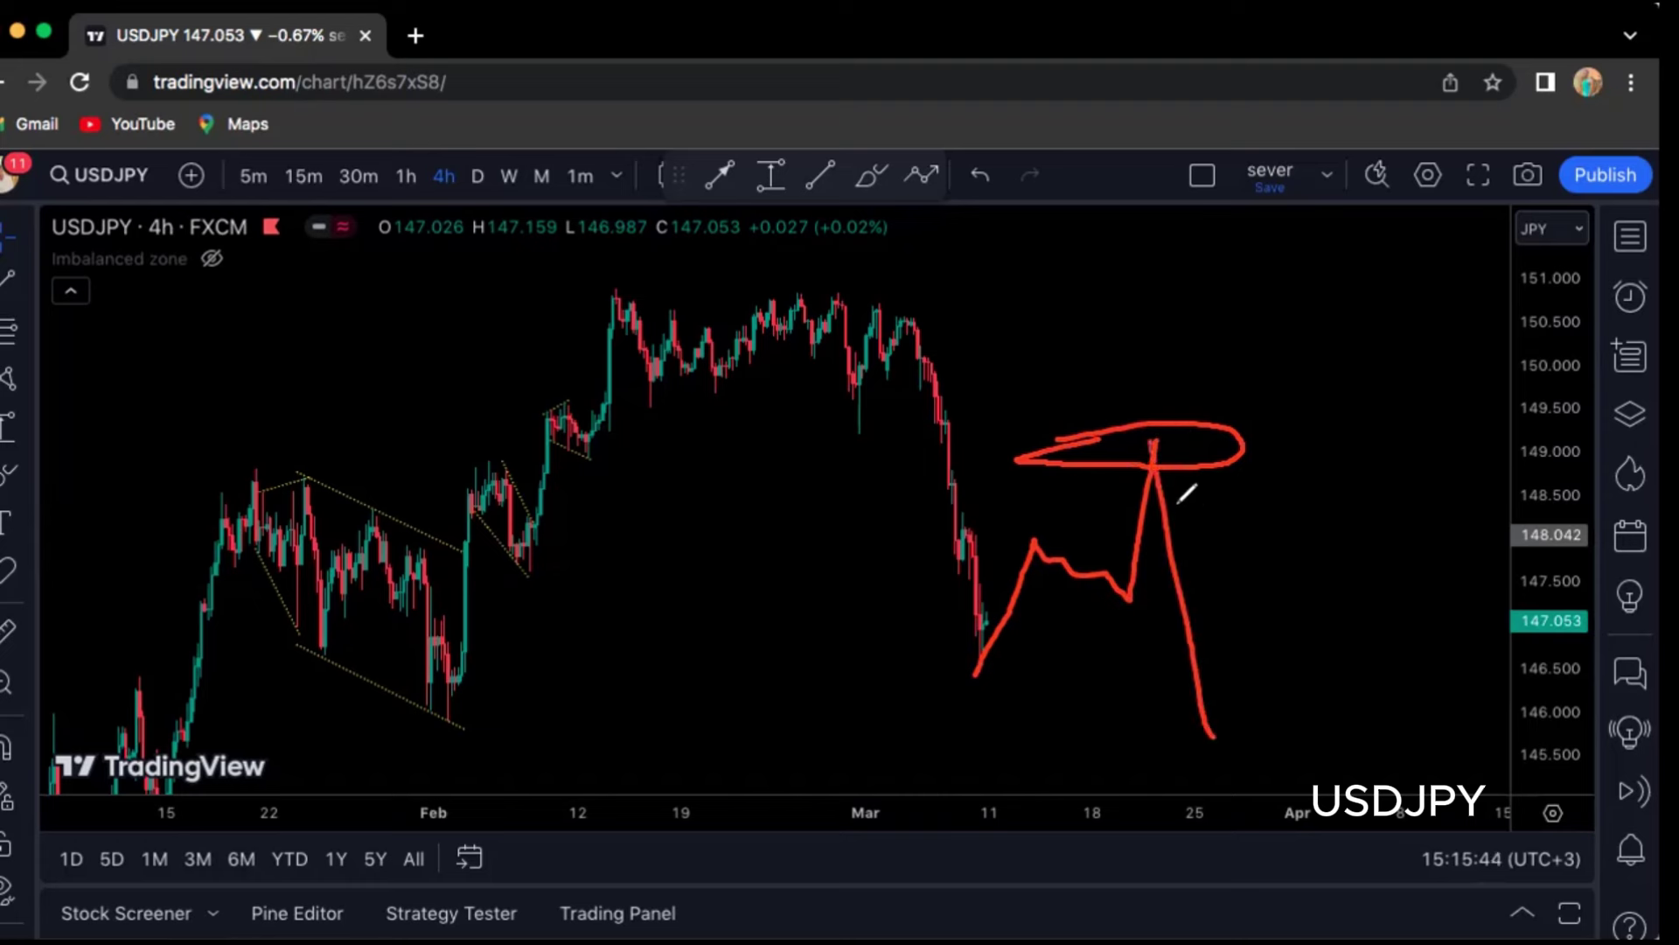
pyautogui.moveTo(1184, 463)
pyautogui.mouseDown()
pyautogui.moveTo(1299, 368)
pyautogui.moveTo(1314, 306)
pyautogui.moveTo(877, 328)
pyautogui.moveTo(908, 365)
pyautogui.moveTo(1312, 316)
pyautogui.moveTo(1404, 791)
pyautogui.mouseUp()
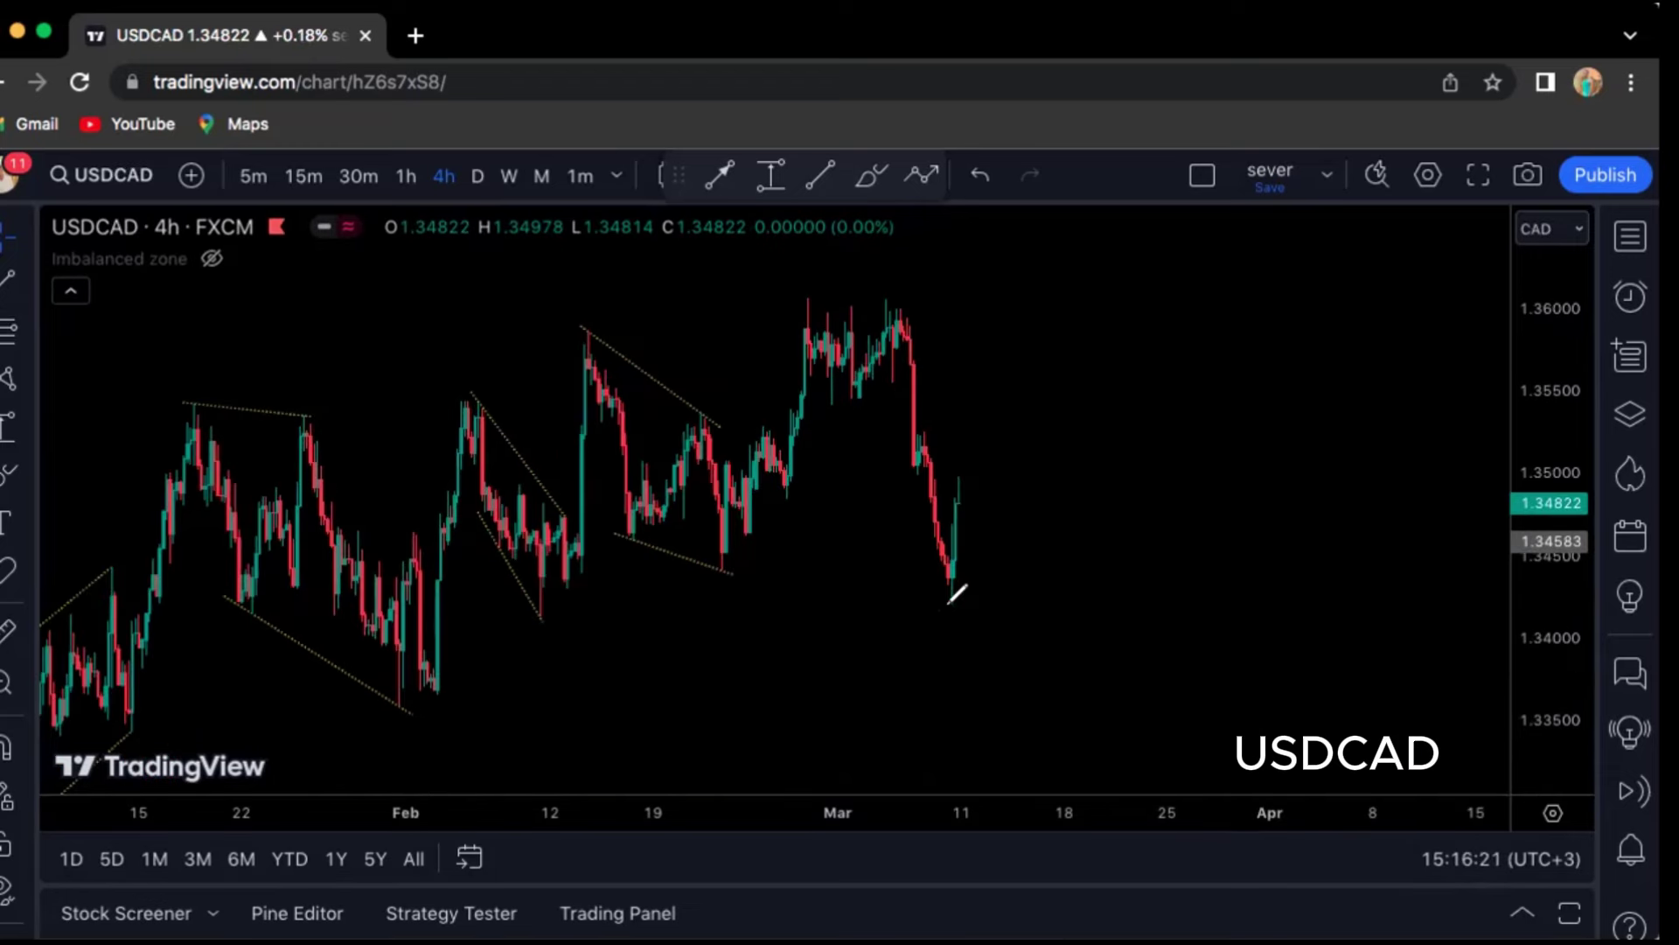
# Draw a red USDCAD rise from the latest low and reinforce the target zone near 1.35500.
pyautogui.moveTo(949, 609)
pyautogui.mouseDown()
pyautogui.moveTo(973, 460)
pyautogui.moveTo(1027, 492)
pyautogui.moveTo(1058, 538)
pyautogui.moveTo(1098, 394)
pyautogui.moveTo(1047, 369)
pyautogui.moveTo(1205, 376)
pyautogui.moveTo(979, 396)
pyautogui.moveTo(1050, 377)
pyautogui.moveTo(1163, 714)
pyautogui.mouseUp()
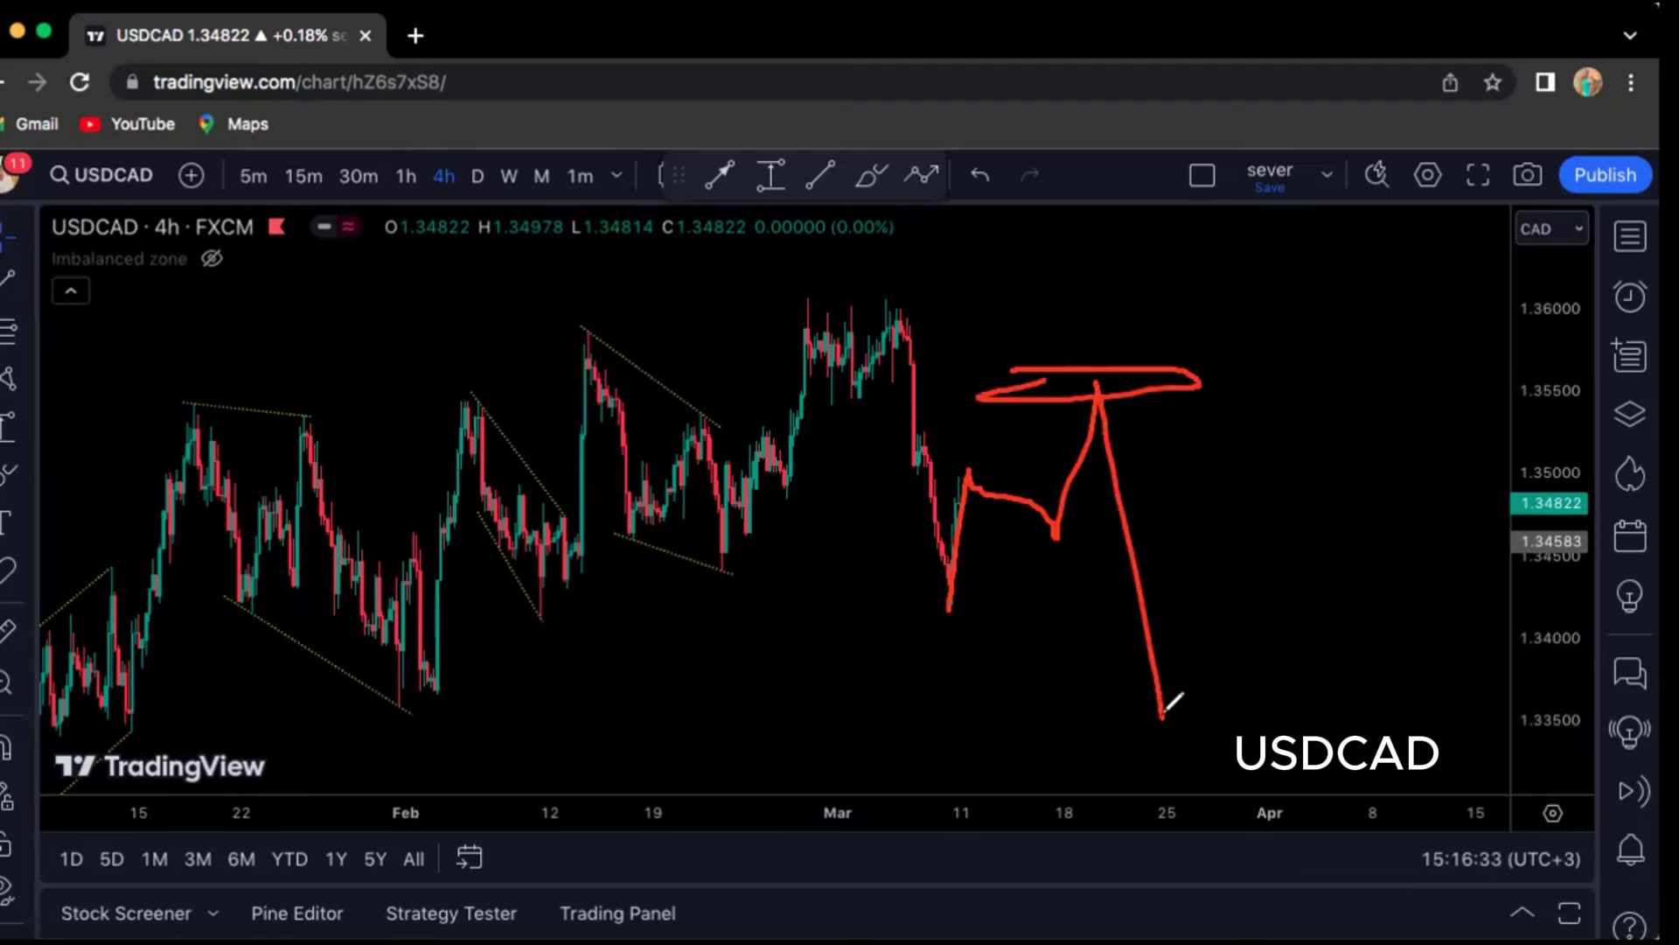
pyautogui.moveTo(1073, 386)
pyautogui.mouseDown()
pyautogui.moveTo(1133, 384)
pyautogui.moveTo(1097, 385)
pyautogui.mouseUp()
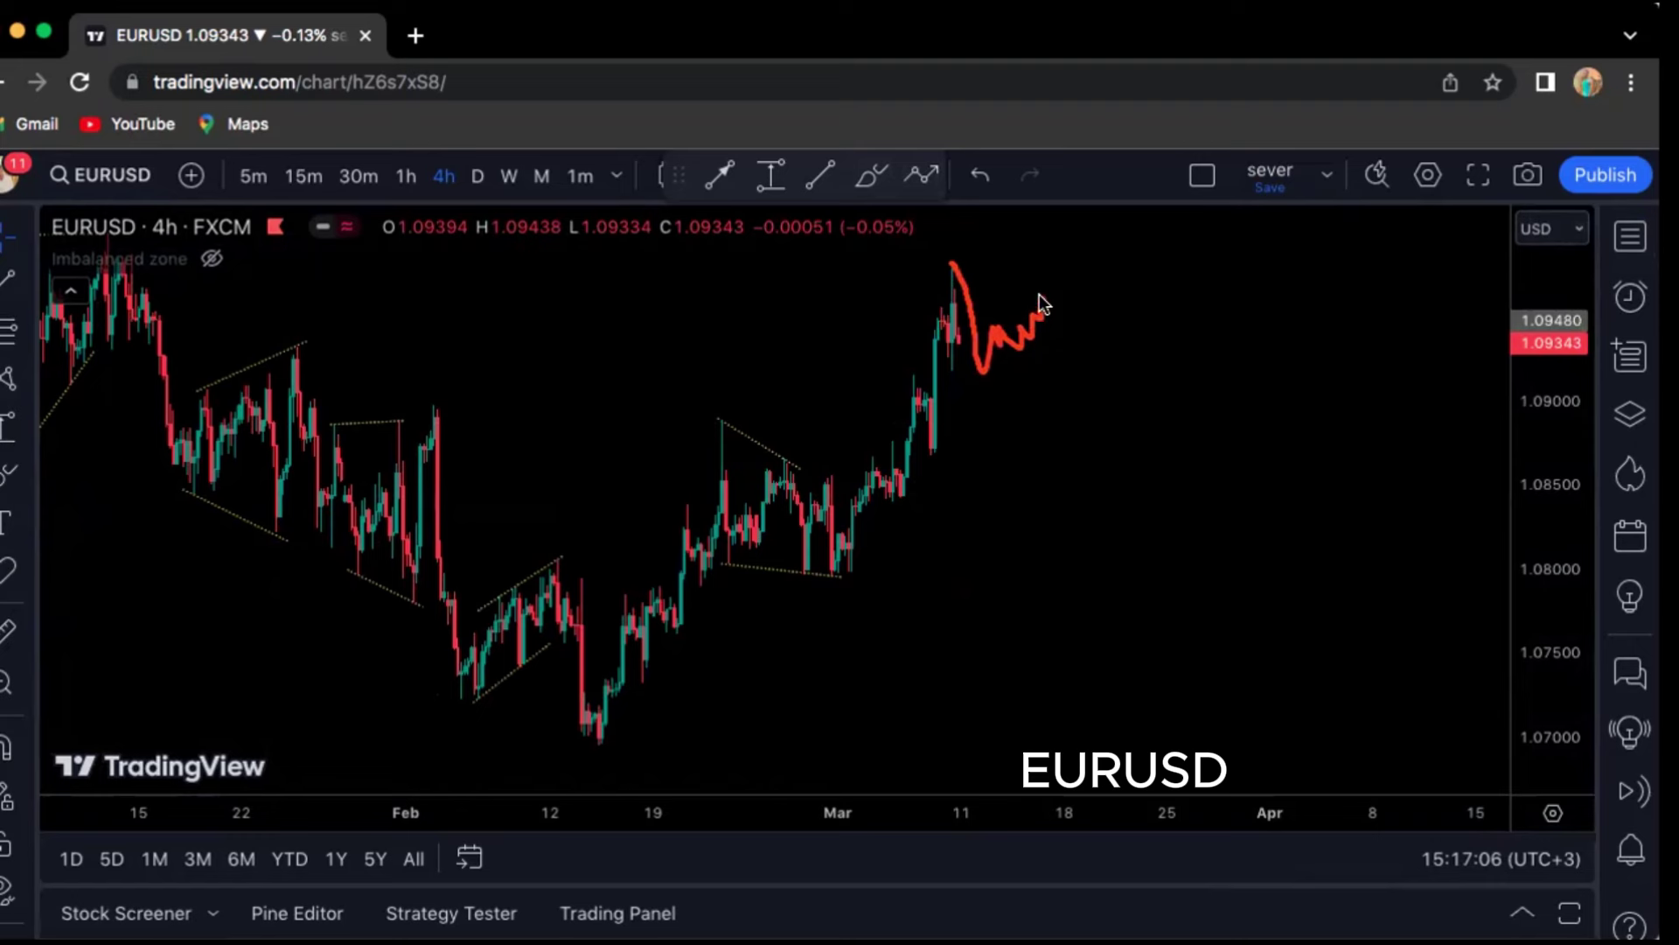
# Sketch a choppy red EURUSD drop, a 1.08800 level line, and rallies from the lower zone above the high.
pyautogui.moveTo(1039, 303)
pyautogui.mouseDown()
pyautogui.moveTo(1058, 408)
pyautogui.moveTo(1118, 418)
pyautogui.moveTo(1041, 442)
pyautogui.moveTo(978, 411)
pyautogui.mouseUp()
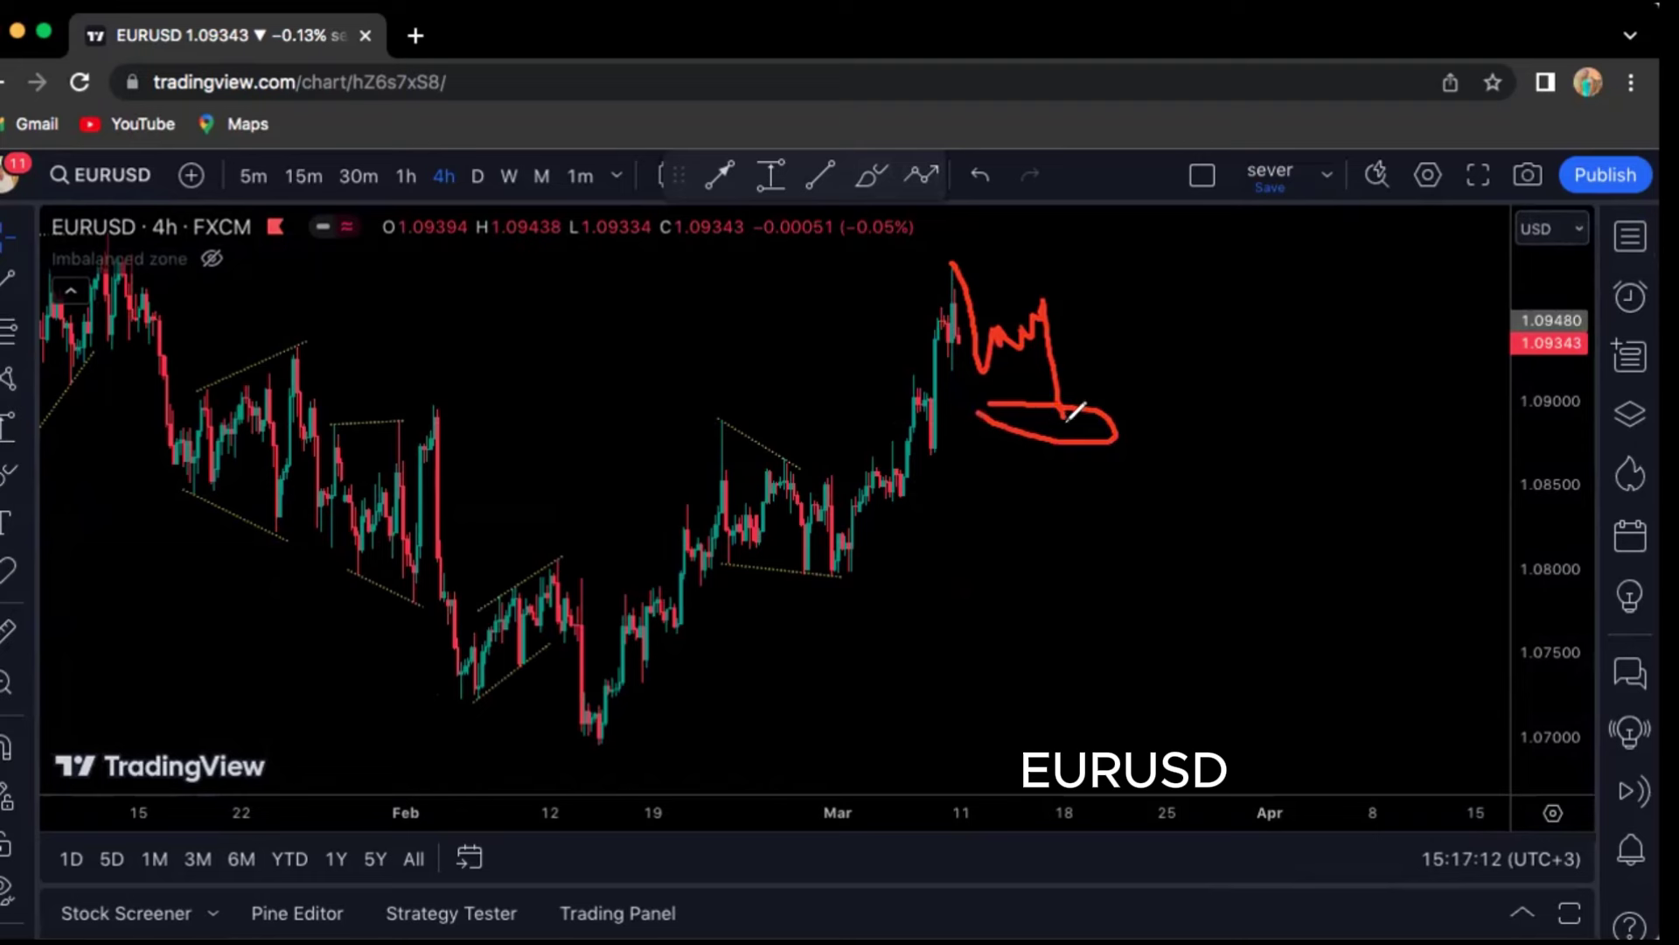
pyautogui.moveTo(1061, 417); pyautogui.dragTo(1123, 204)
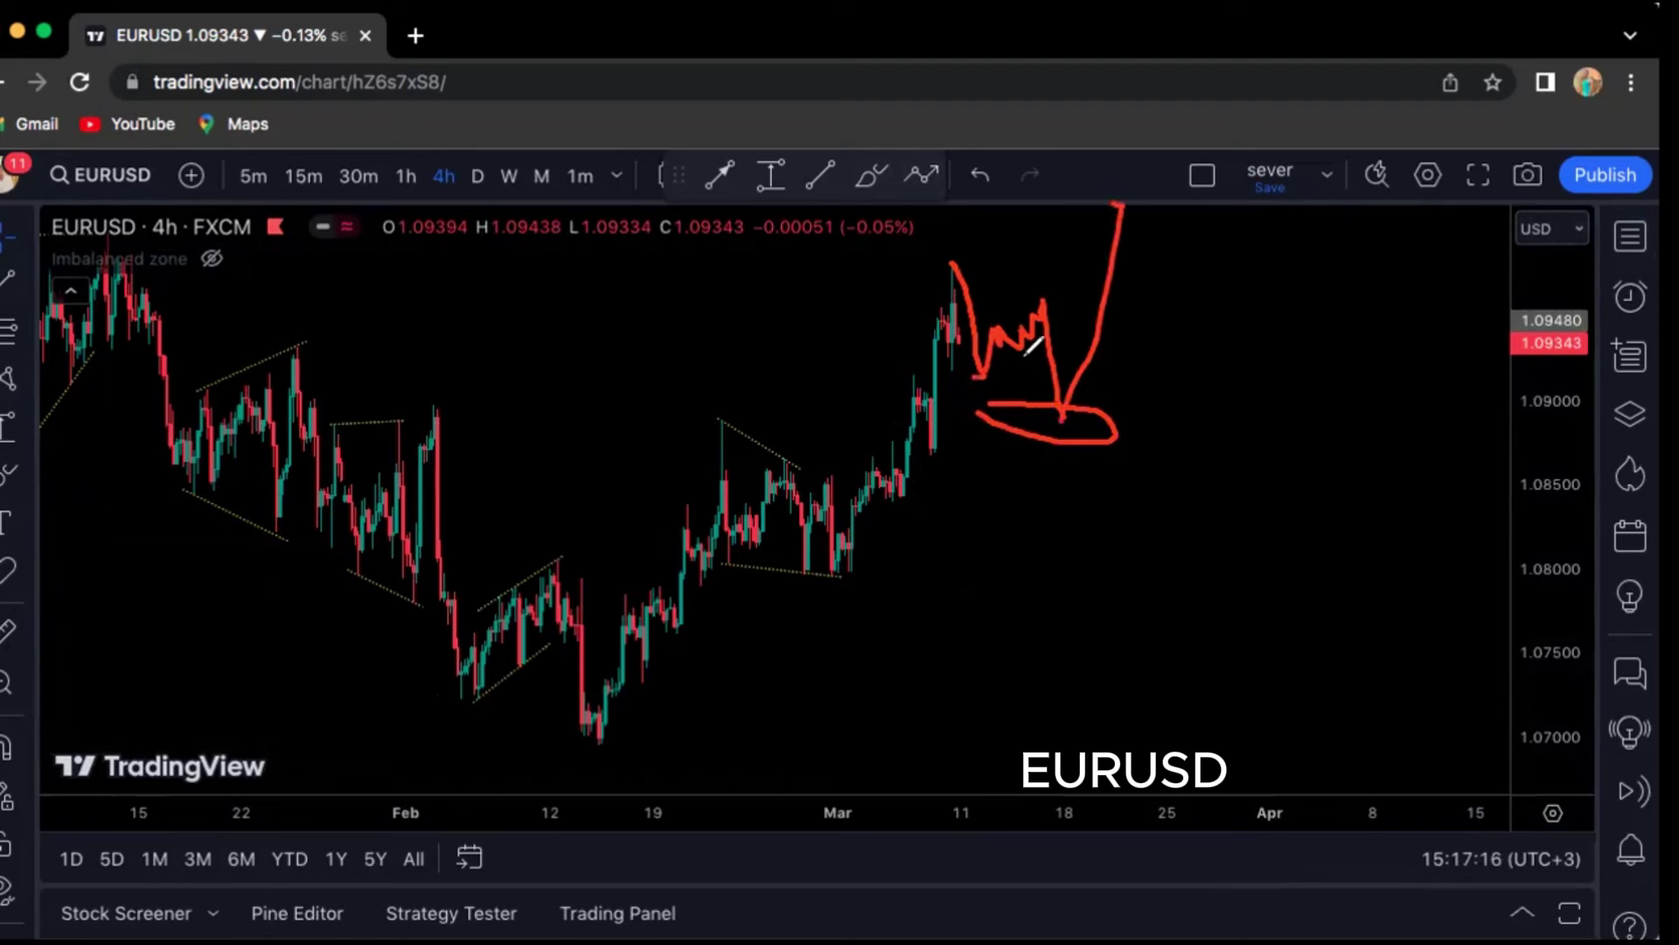
pyautogui.moveTo(977, 376)
pyautogui.mouseDown()
pyautogui.moveTo(1074, 284)
pyautogui.moveTo(1011, 295)
pyautogui.moveTo(980, 369)
pyautogui.mouseUp()
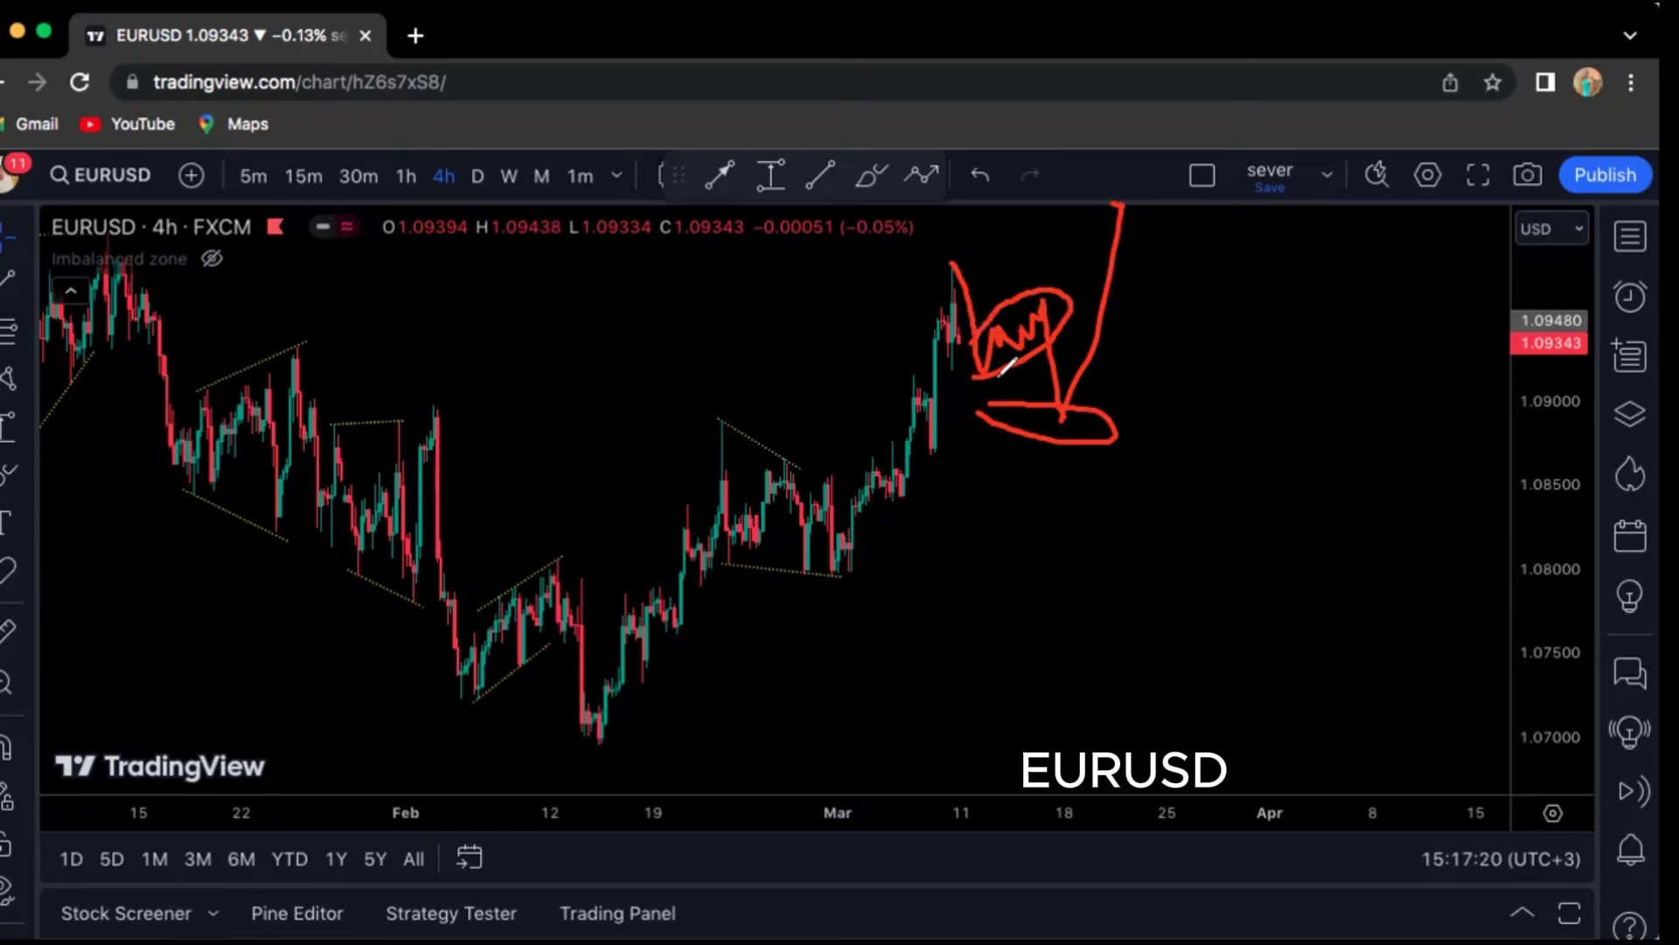
pyautogui.moveTo(1054, 301); pyautogui.dragTo(1067, 407)
pyautogui.moveTo(937, 400); pyautogui.dragTo(1150, 460)
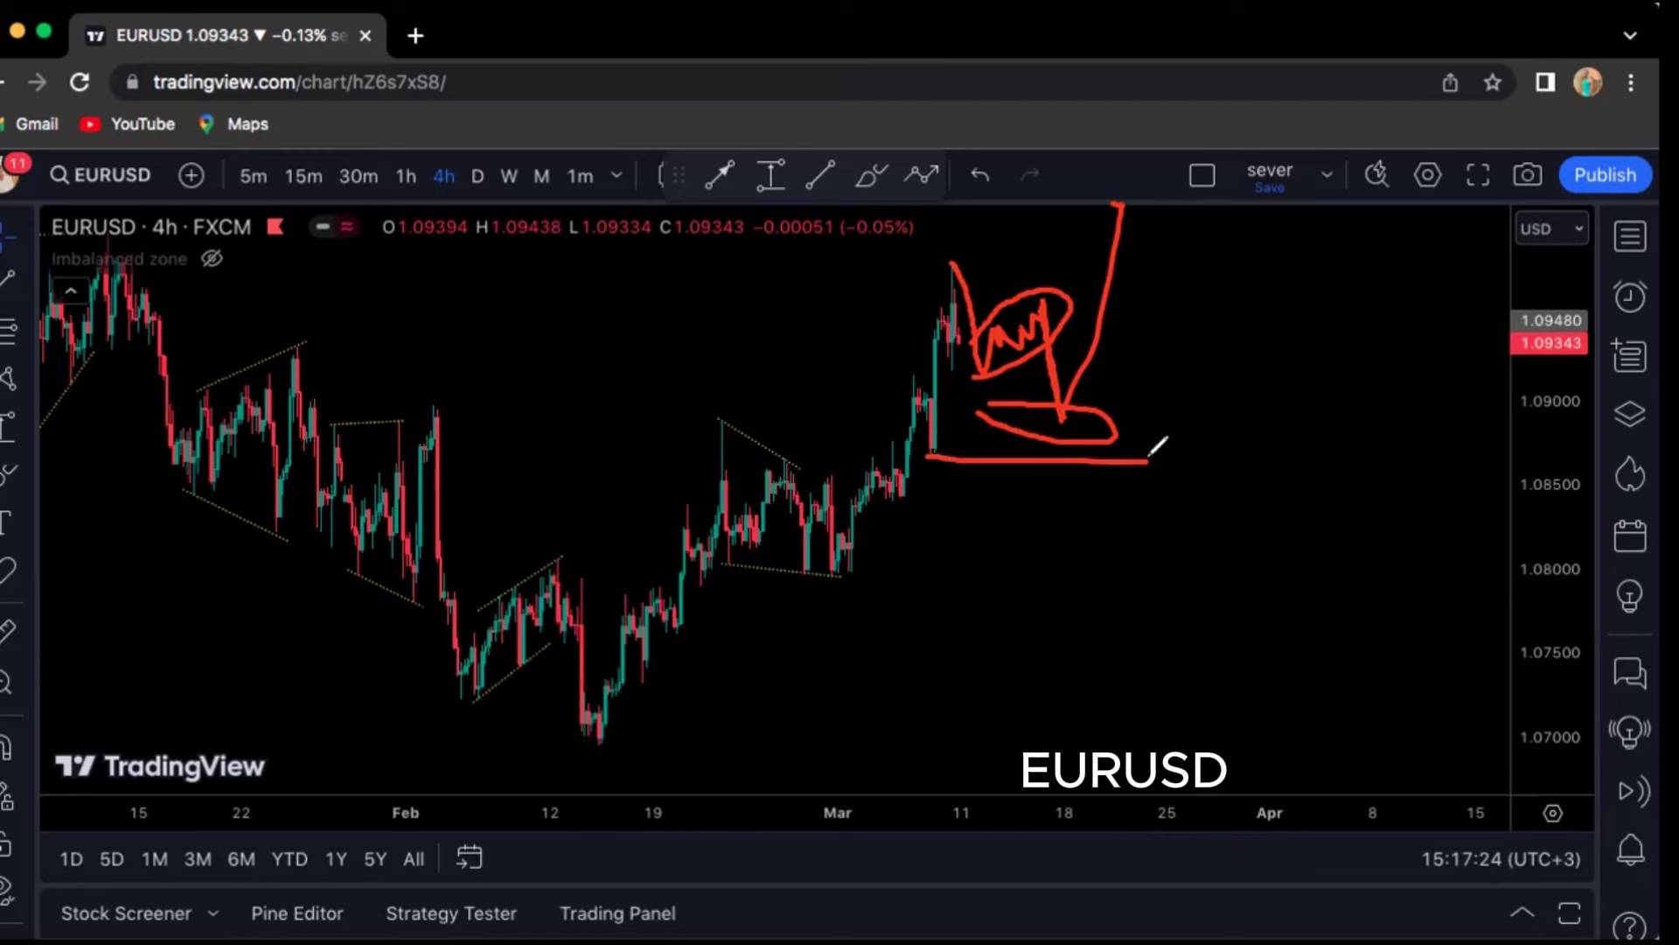
pyautogui.moveTo(1061, 424); pyautogui.dragTo(1139, 156)
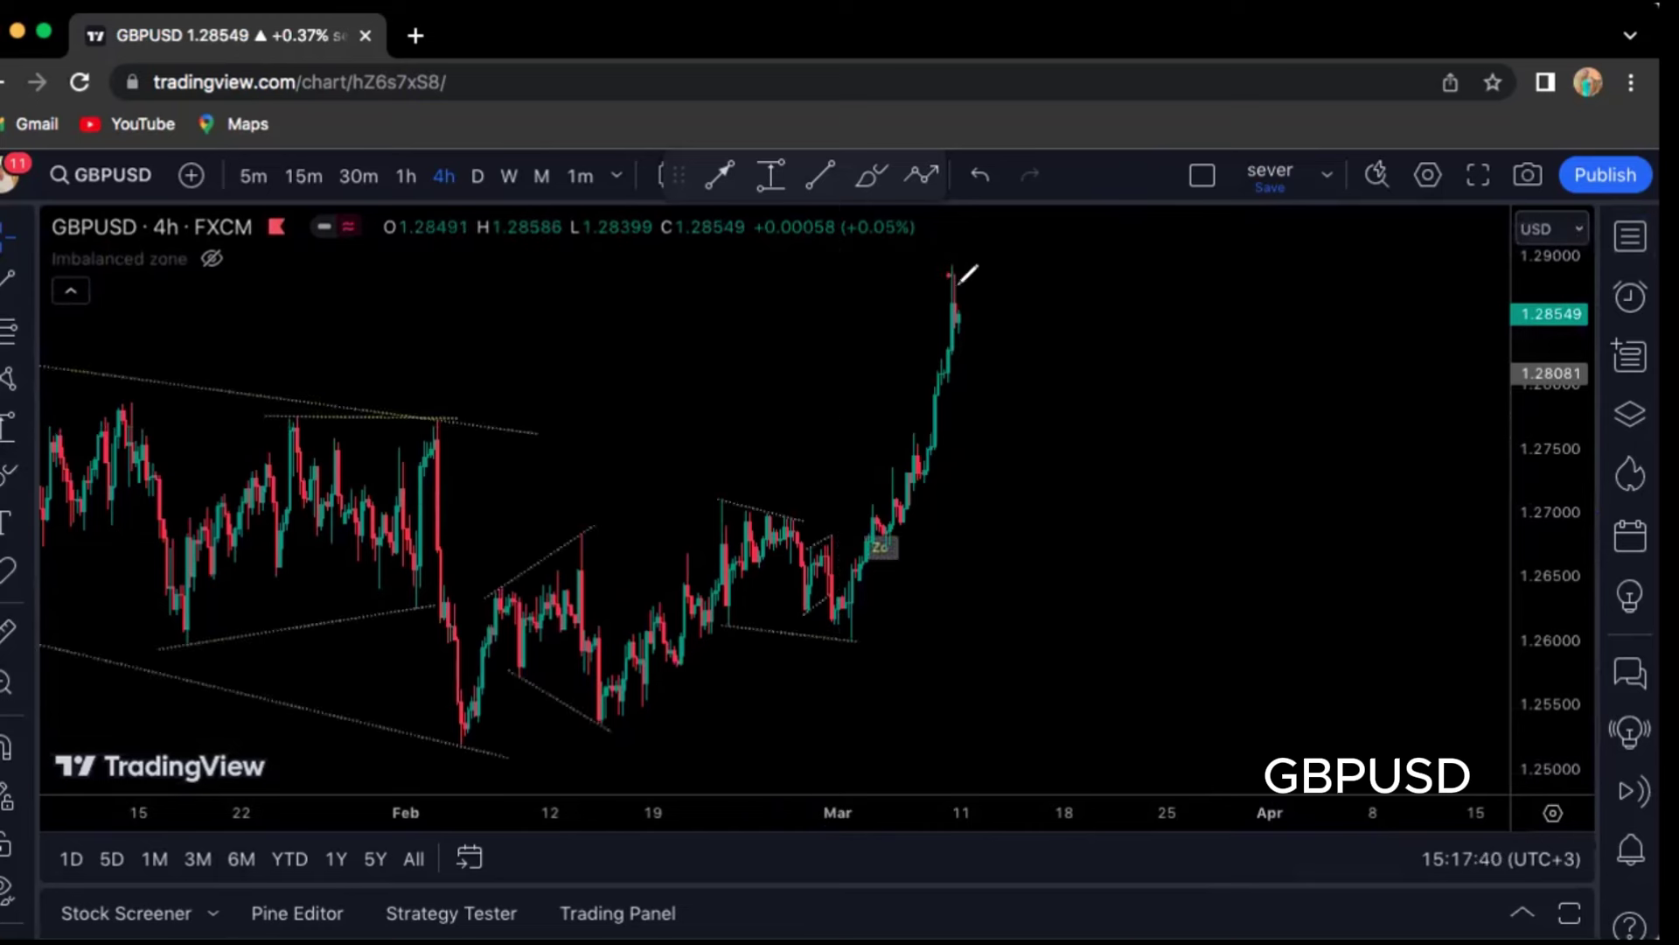
# Draw a red stroke down from the latest GBPUSD high.
pyautogui.moveTo(949, 276)
pyautogui.mouseDown()
pyautogui.moveTo(982, 393)
pyautogui.moveTo(1031, 318)
pyautogui.moveTo(1054, 453)
pyautogui.moveTo(1145, 448)
pyautogui.moveTo(1137, 486)
pyautogui.moveTo(971, 465)
pyautogui.moveTo(1093, 267)
pyautogui.moveTo(1107, 197)
pyautogui.mouseUp()
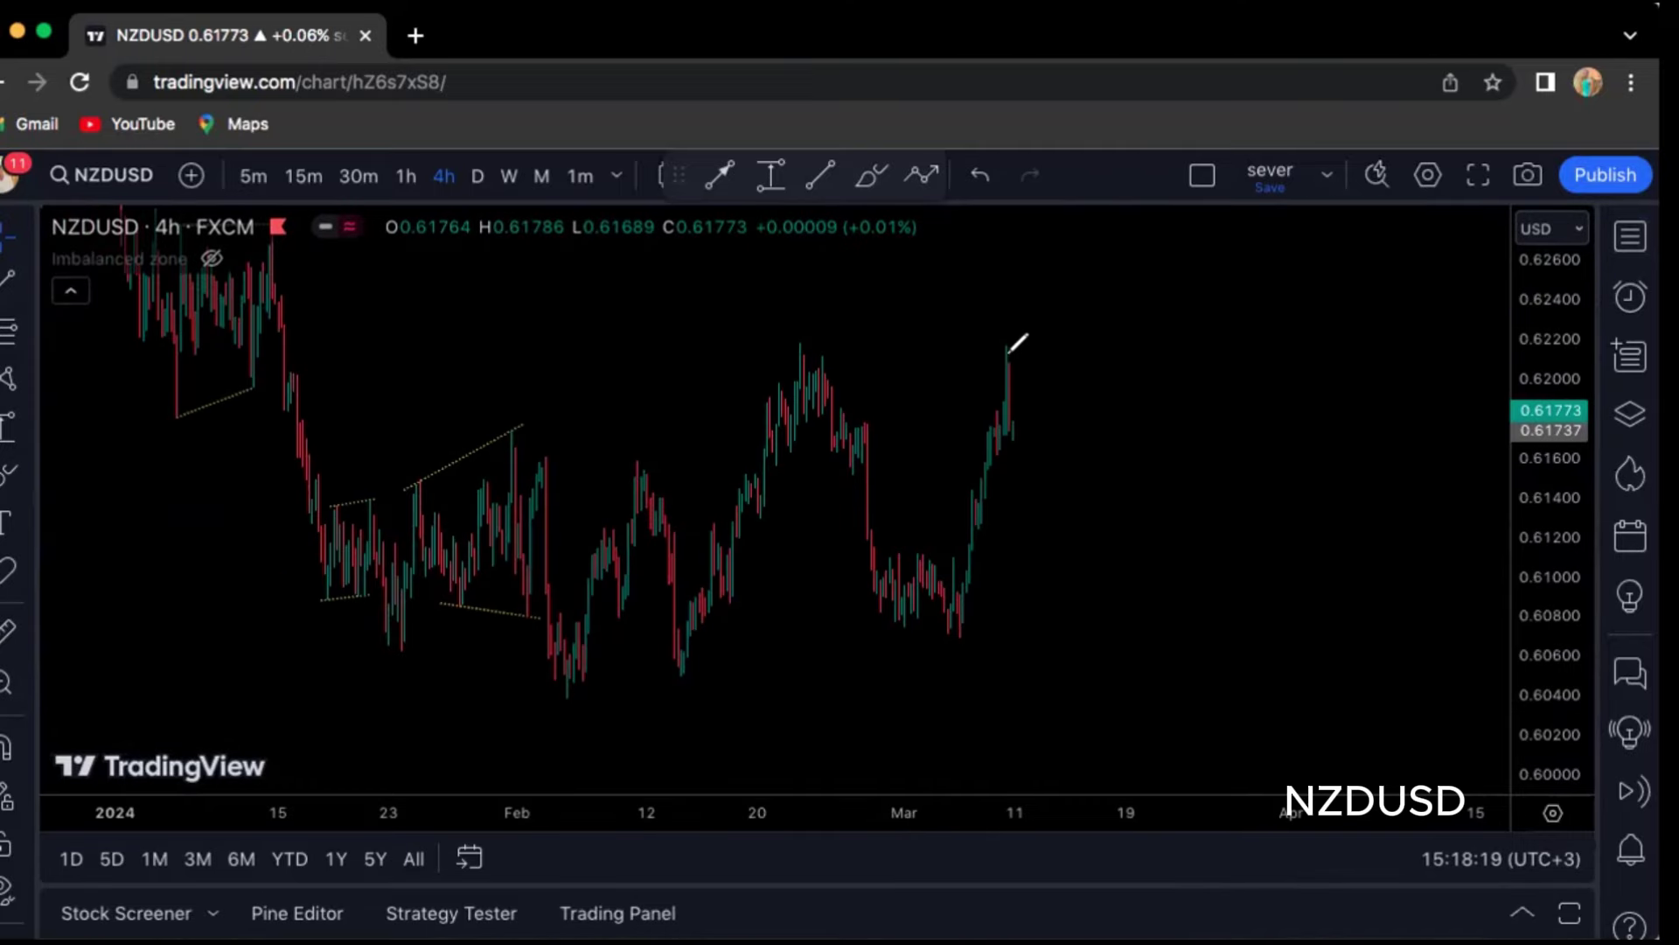
# Sketch a red NZDUSD pullback into a lower zone and back up, and mark the late-February high.
pyautogui.moveTo(1004, 353)
pyautogui.mouseDown()
pyautogui.moveTo(1028, 453)
pyautogui.moveTo(1069, 405)
pyautogui.moveTo(1107, 529)
pyautogui.mouseUp()
pyautogui.moveTo(1013, 527)
pyautogui.mouseDown()
pyautogui.moveTo(1028, 565)
pyautogui.moveTo(1131, 385)
pyautogui.moveTo(1160, 243)
pyautogui.mouseUp()
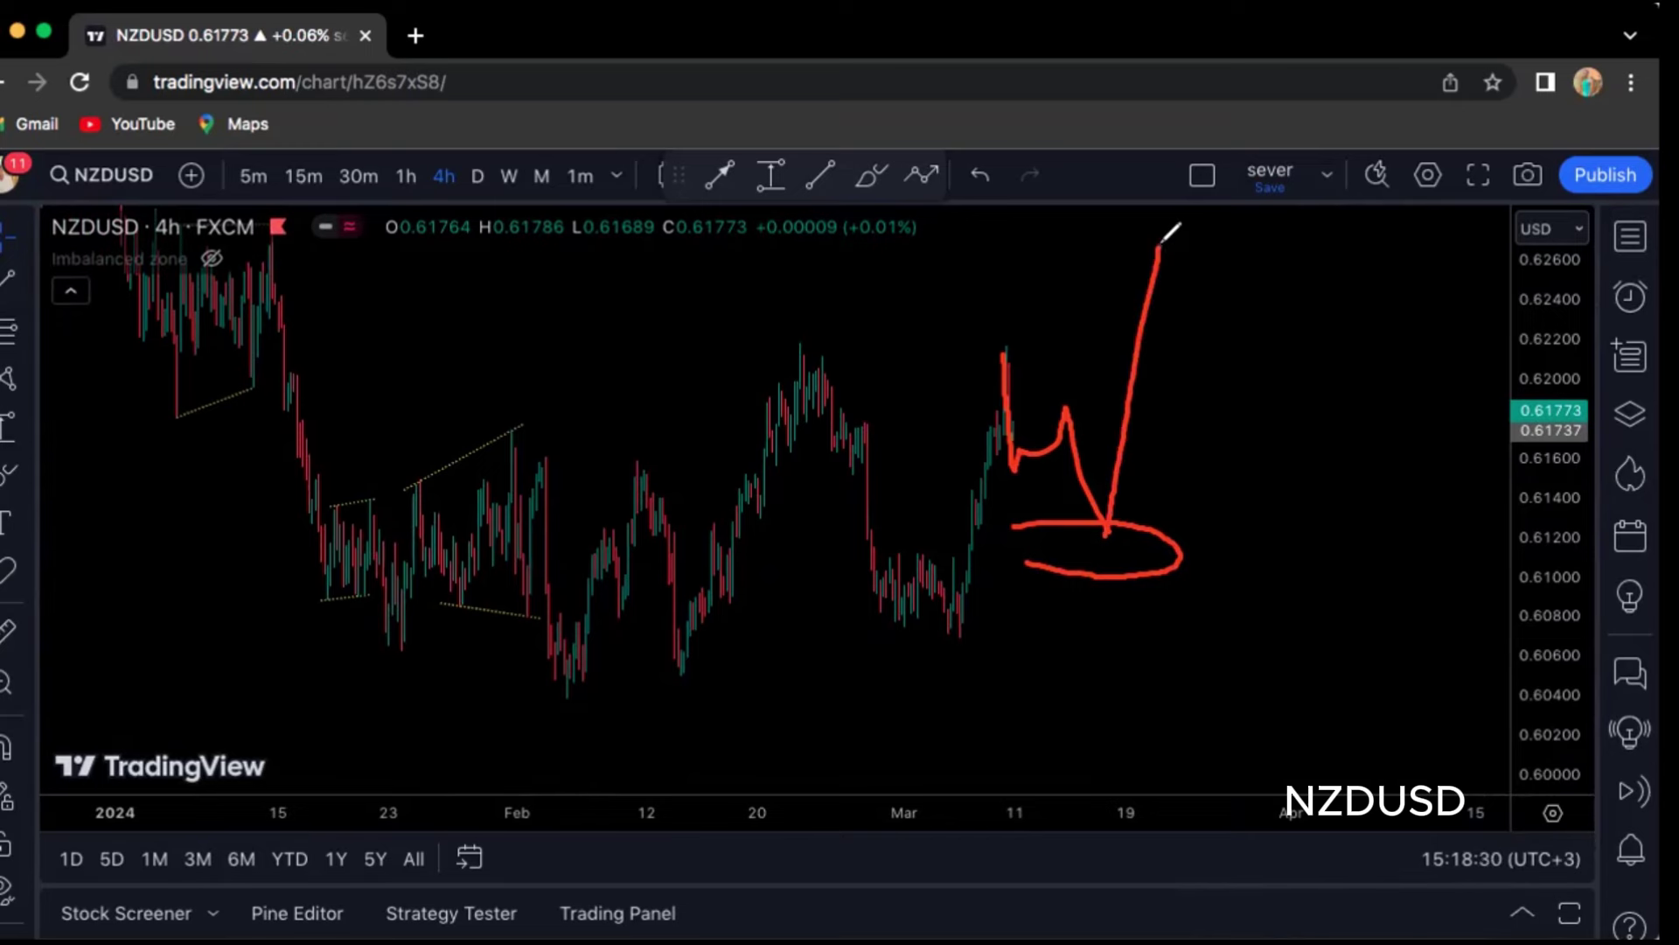
pyautogui.moveTo(787, 338); pyautogui.dragTo(822, 338)
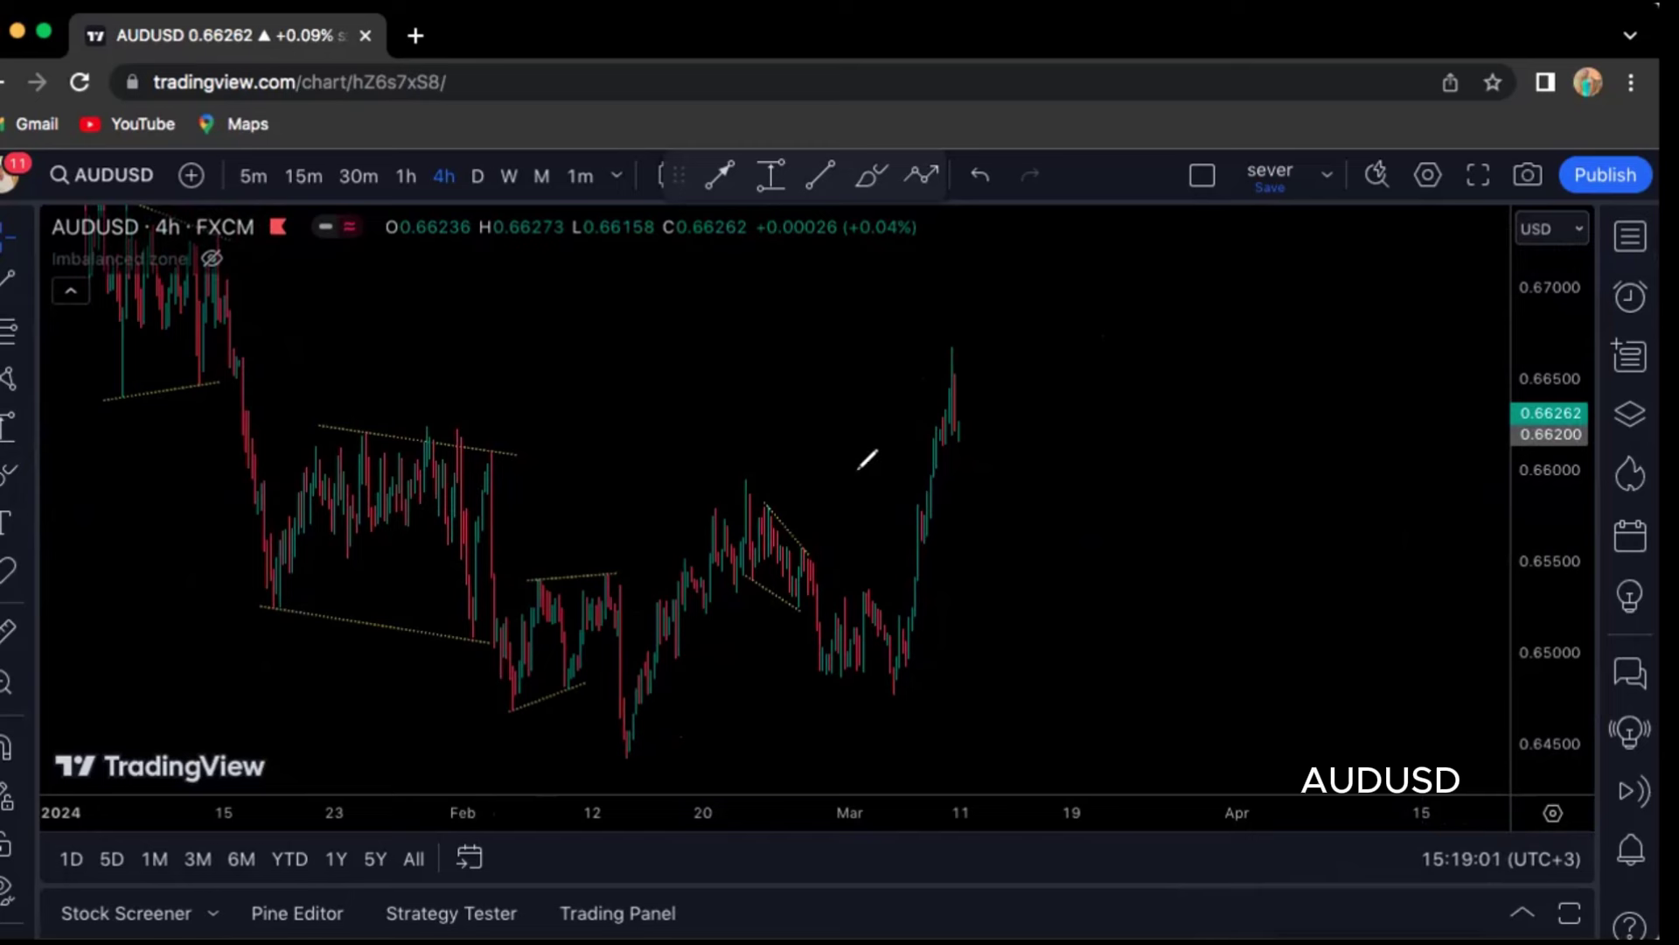
# Sketch a red AUDUSD drop into the target oval and a high rally, then switch to USOIL.
pyautogui.moveTo(949, 352)
pyautogui.mouseDown()
pyautogui.moveTo(969, 467)
pyautogui.moveTo(1010, 401)
pyautogui.moveTo(1036, 502)
pyautogui.moveTo(1086, 535)
pyautogui.moveTo(964, 527)
pyautogui.mouseUp()
pyautogui.moveTo(1036, 512); pyautogui.dragTo(1107, 225)
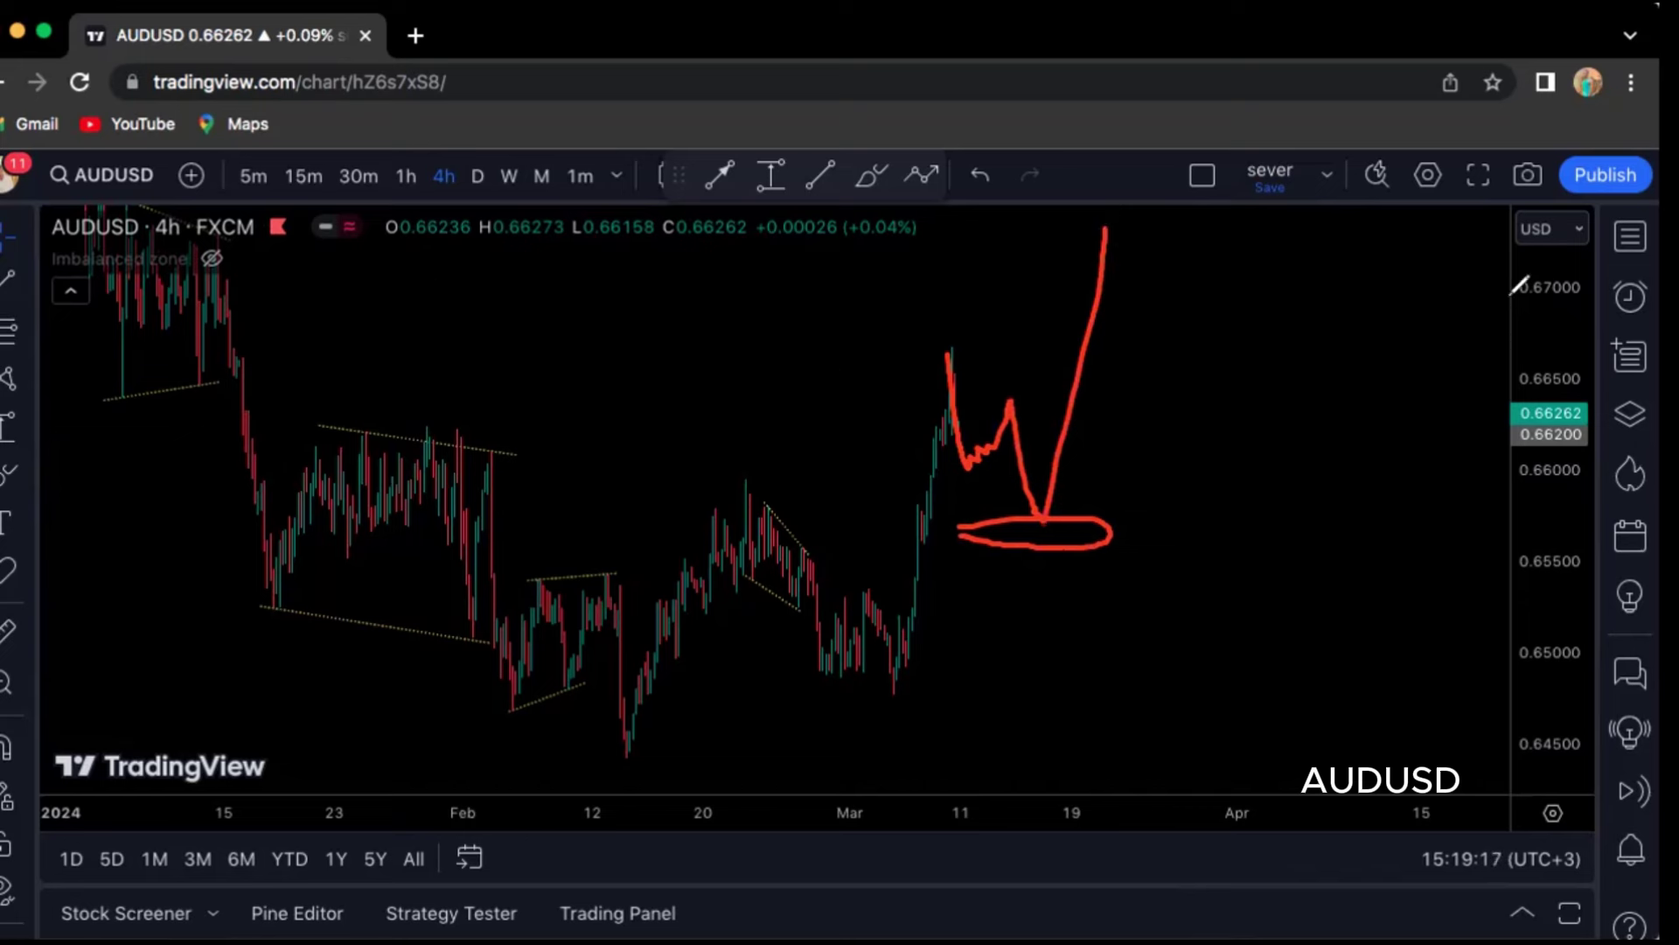
pyautogui.moveTo(1514, 289); pyautogui.dragTo(1502, 300)
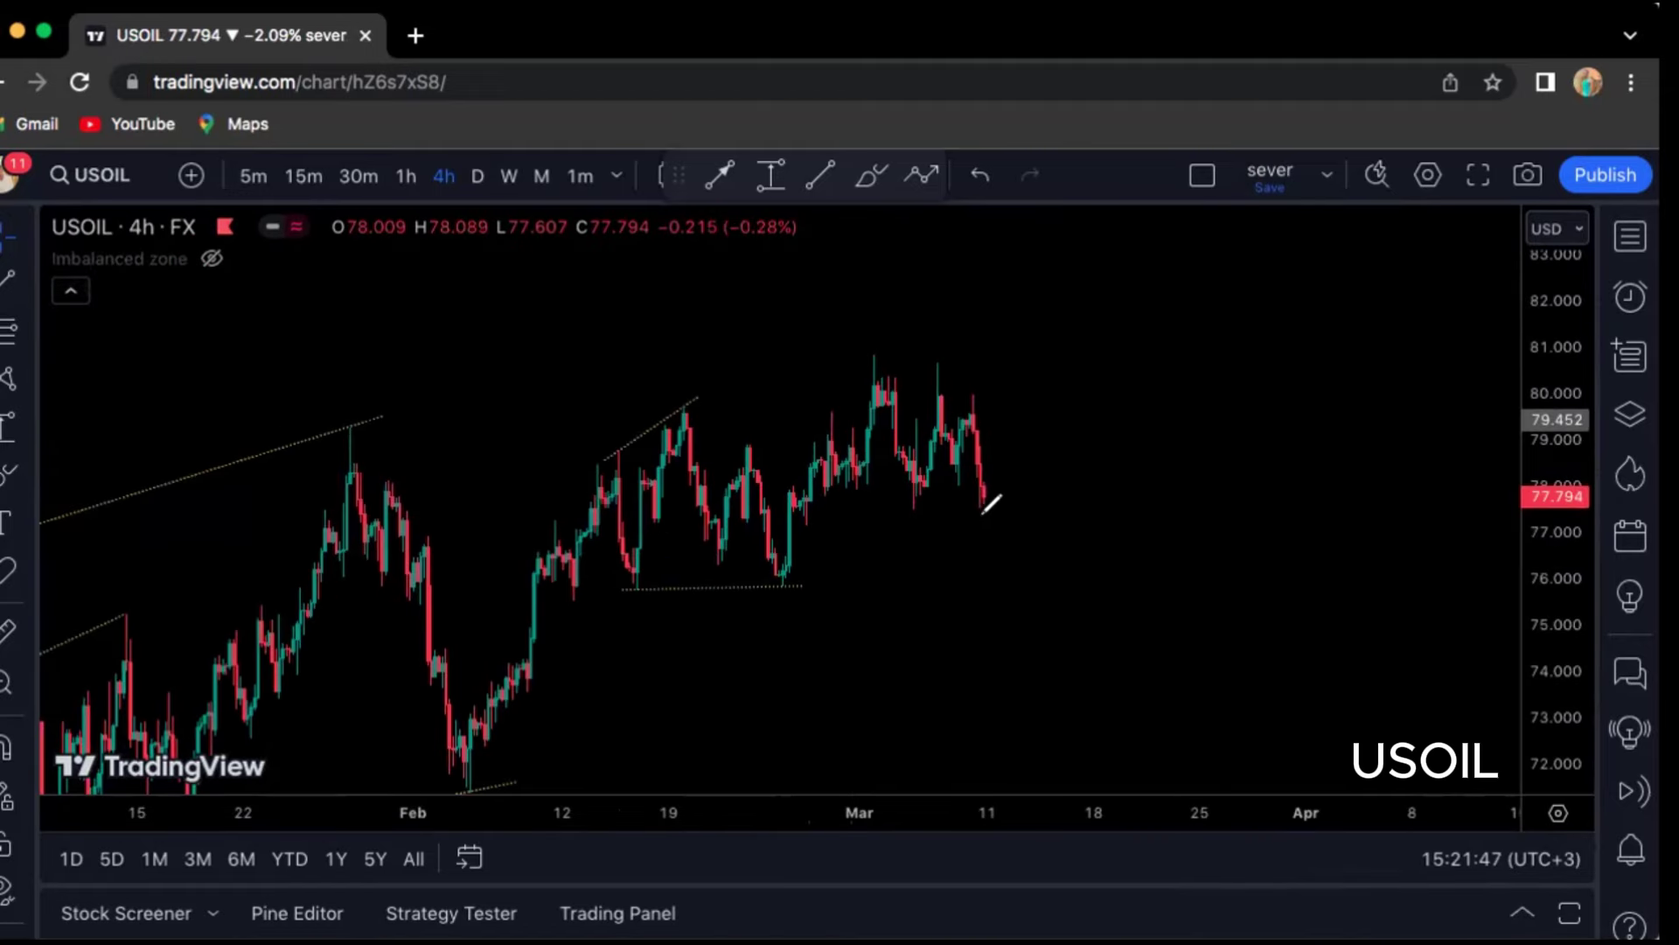
# Sketch a red USOIL rise toward 82.000, then a red XAUUSD drop from its peak toward 1990.
pyautogui.moveTo(987, 501)
pyautogui.mouseDown()
pyautogui.moveTo(1053, 536)
pyautogui.moveTo(1099, 286)
pyautogui.moveTo(1226, 278)
pyautogui.moveTo(1165, 299)
pyautogui.moveTo(1043, 281)
pyautogui.mouseUp()
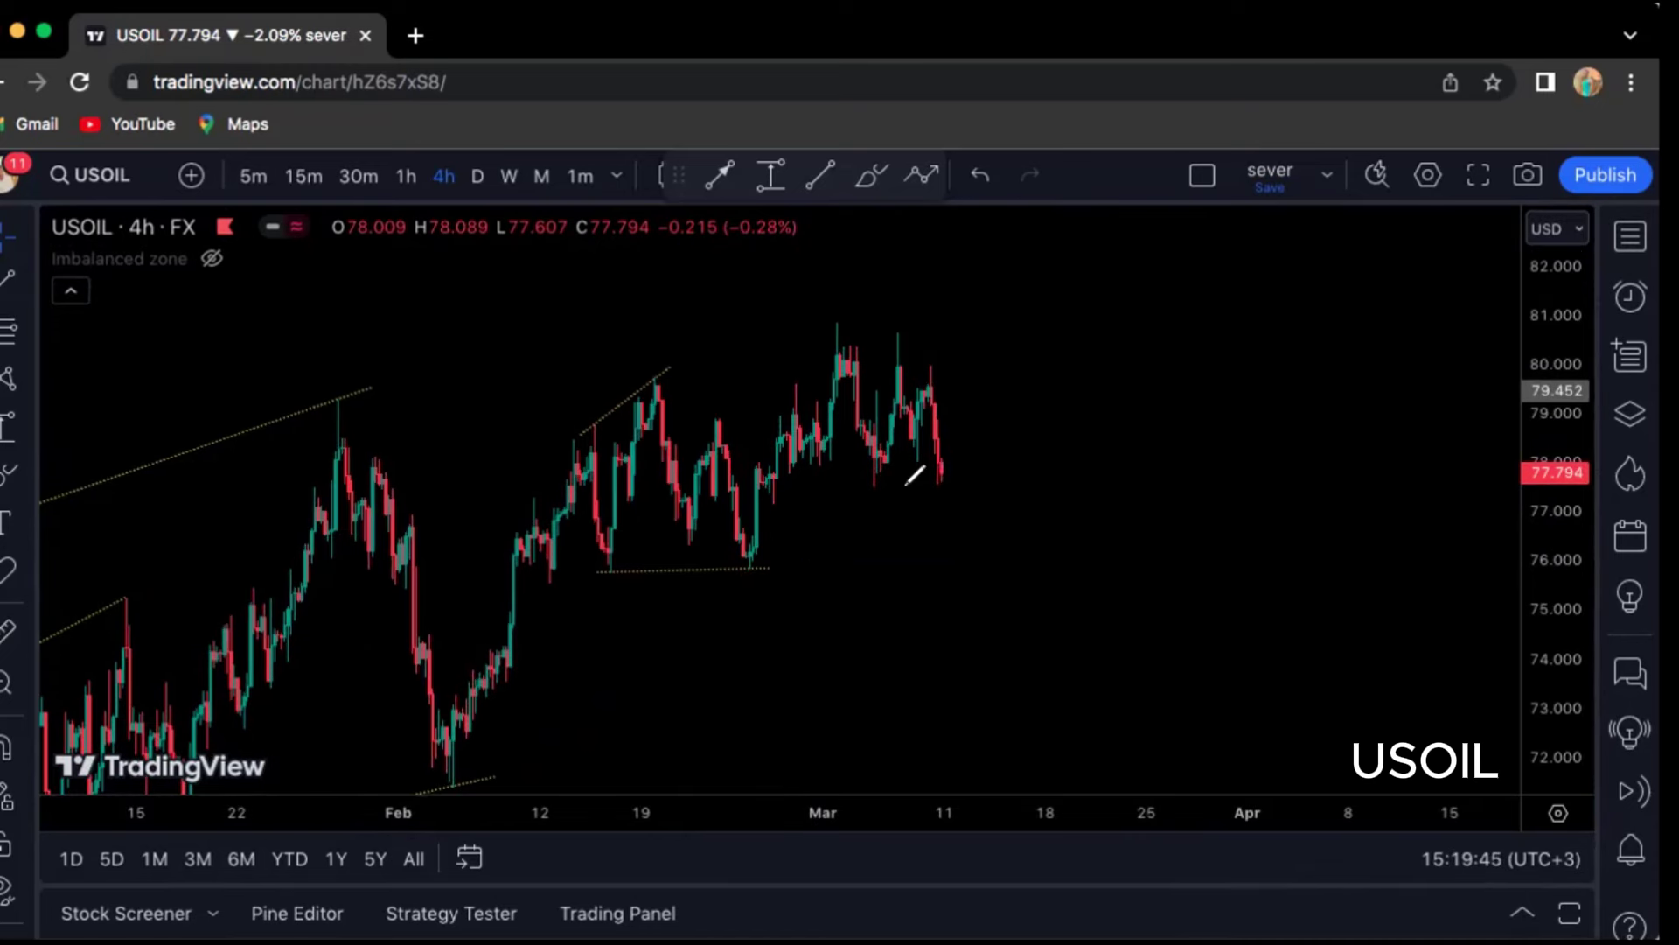
pyautogui.moveTo(939, 479)
pyautogui.mouseDown()
pyautogui.moveTo(1024, 268)
pyautogui.moveTo(1154, 266)
pyautogui.moveTo(1057, 281)
pyautogui.moveTo(1010, 249)
pyautogui.mouseUp()
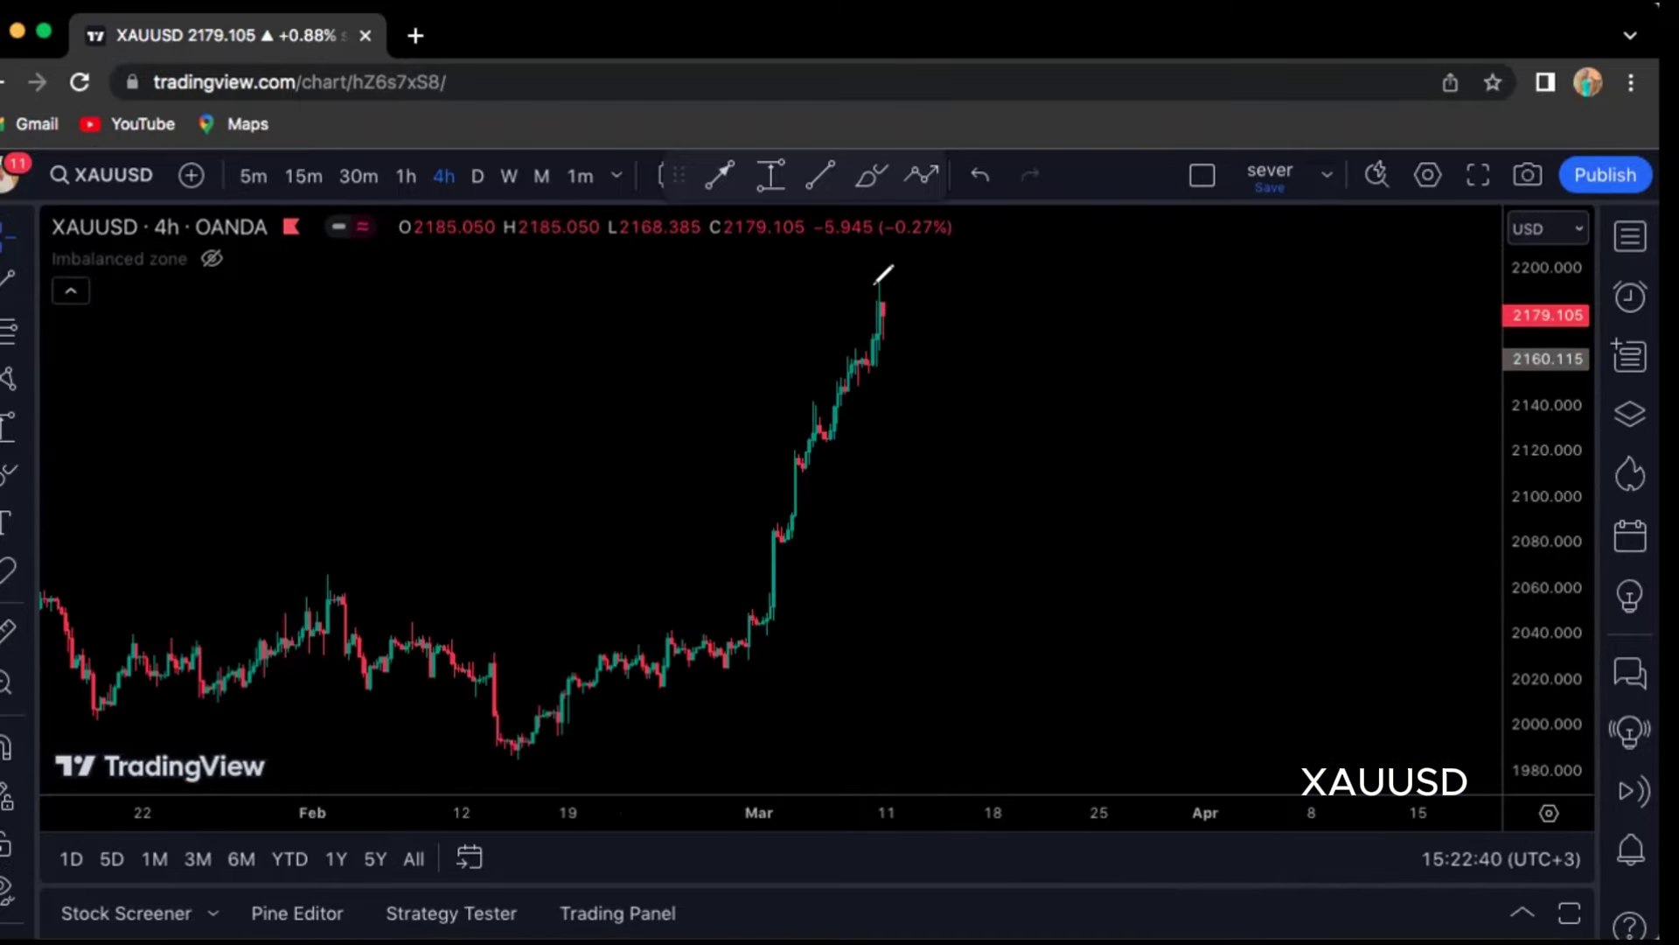
pyautogui.moveTo(876, 287)
pyautogui.mouseDown()
pyautogui.moveTo(911, 501)
pyautogui.moveTo(1100, 589)
pyautogui.moveTo(1232, 753)
pyautogui.mouseUp()
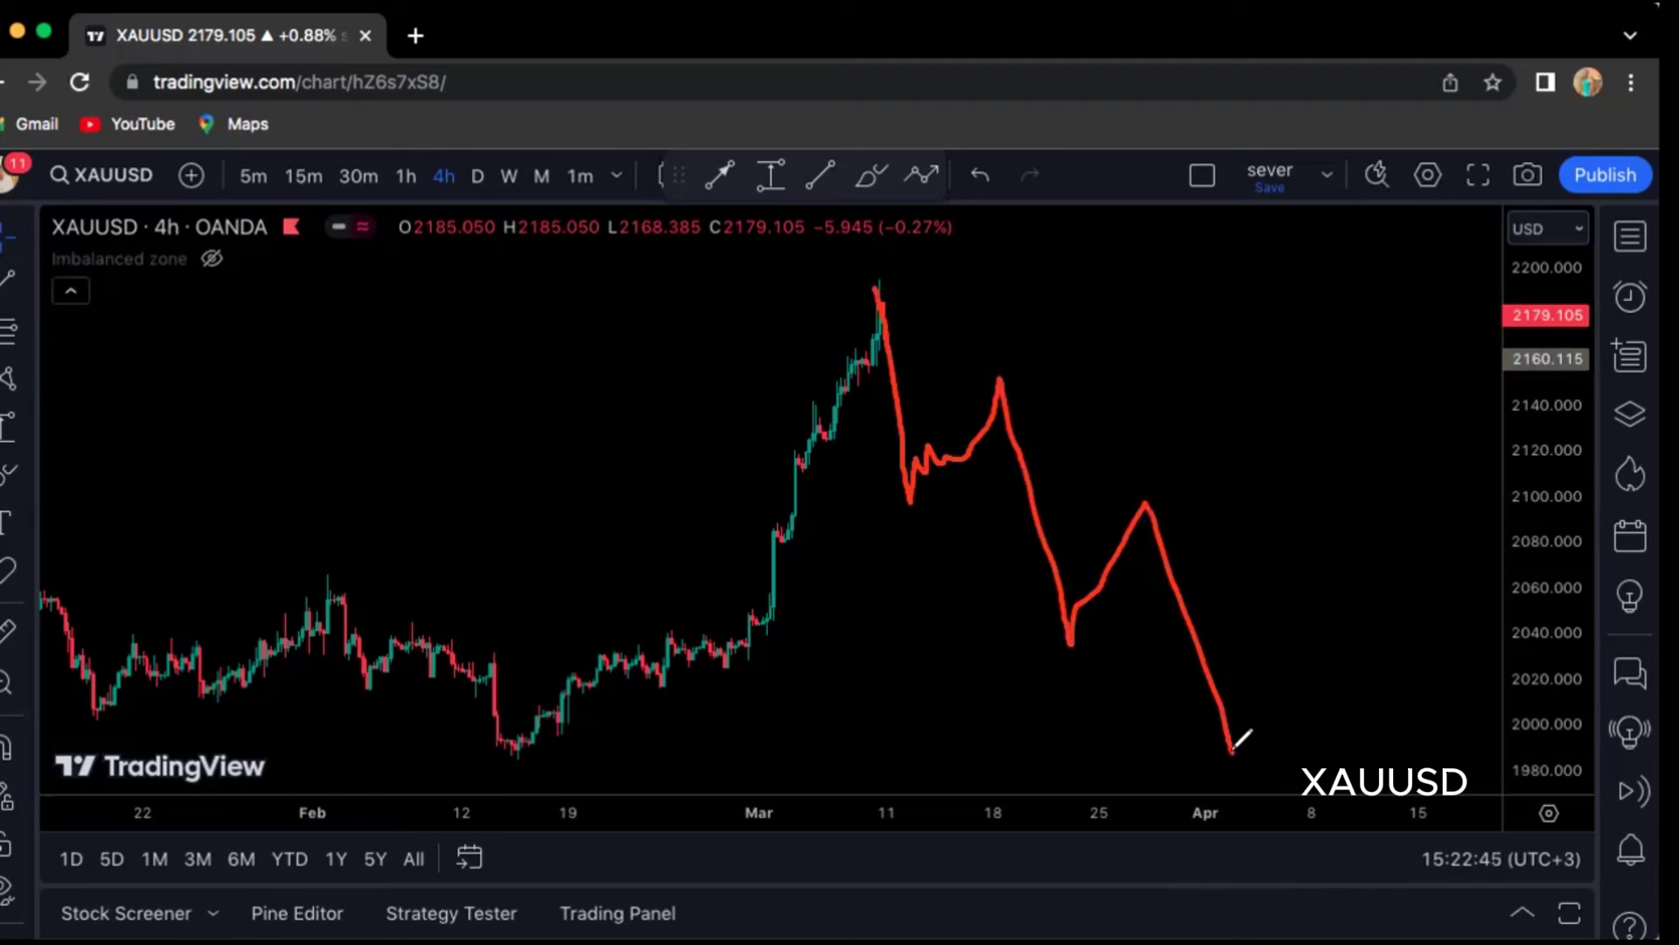
# Replace the straight gold drop with a red dip to an oval near 2120 and a rally, then open GBPJPY.
pyautogui.moveTo(870, 280); pyautogui.dragTo(1214, 750)
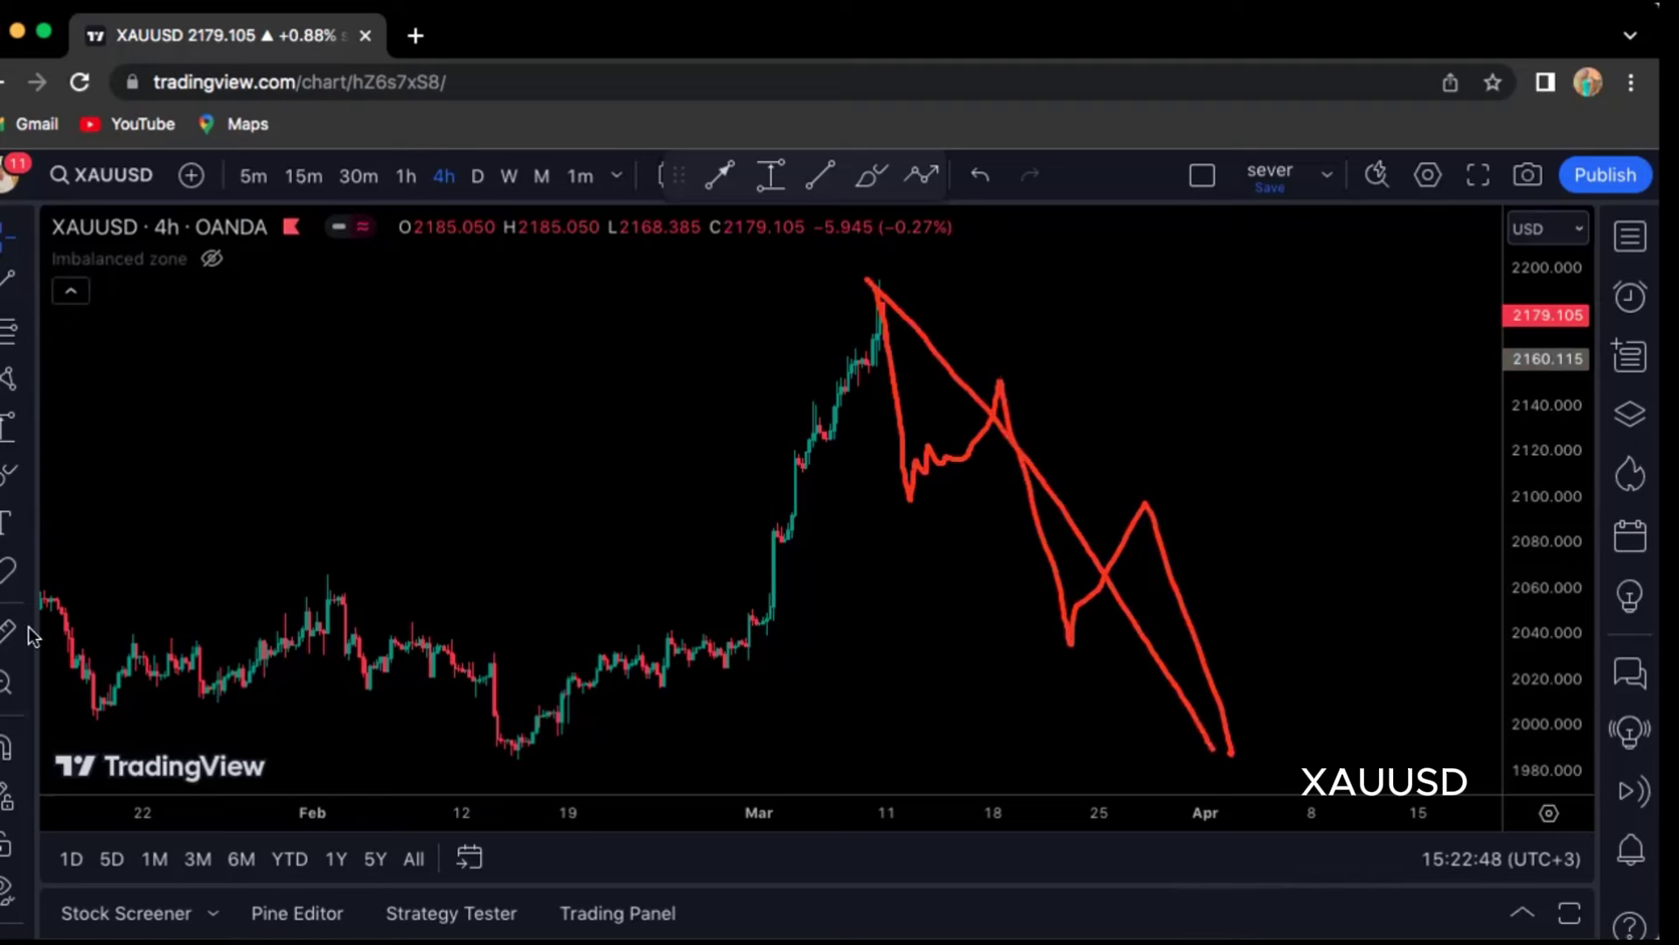
pyautogui.press('c')
pyautogui.moveTo(876, 298)
pyautogui.mouseDown()
pyautogui.moveTo(918, 322)
pyautogui.moveTo(904, 428)
pyautogui.moveTo(1047, 445)
pyautogui.moveTo(929, 448)
pyautogui.moveTo(910, 432)
pyautogui.moveTo(986, 234)
pyautogui.mouseUp()
pyautogui.moveTo(863, 283); pyautogui.dragTo(902, 278)
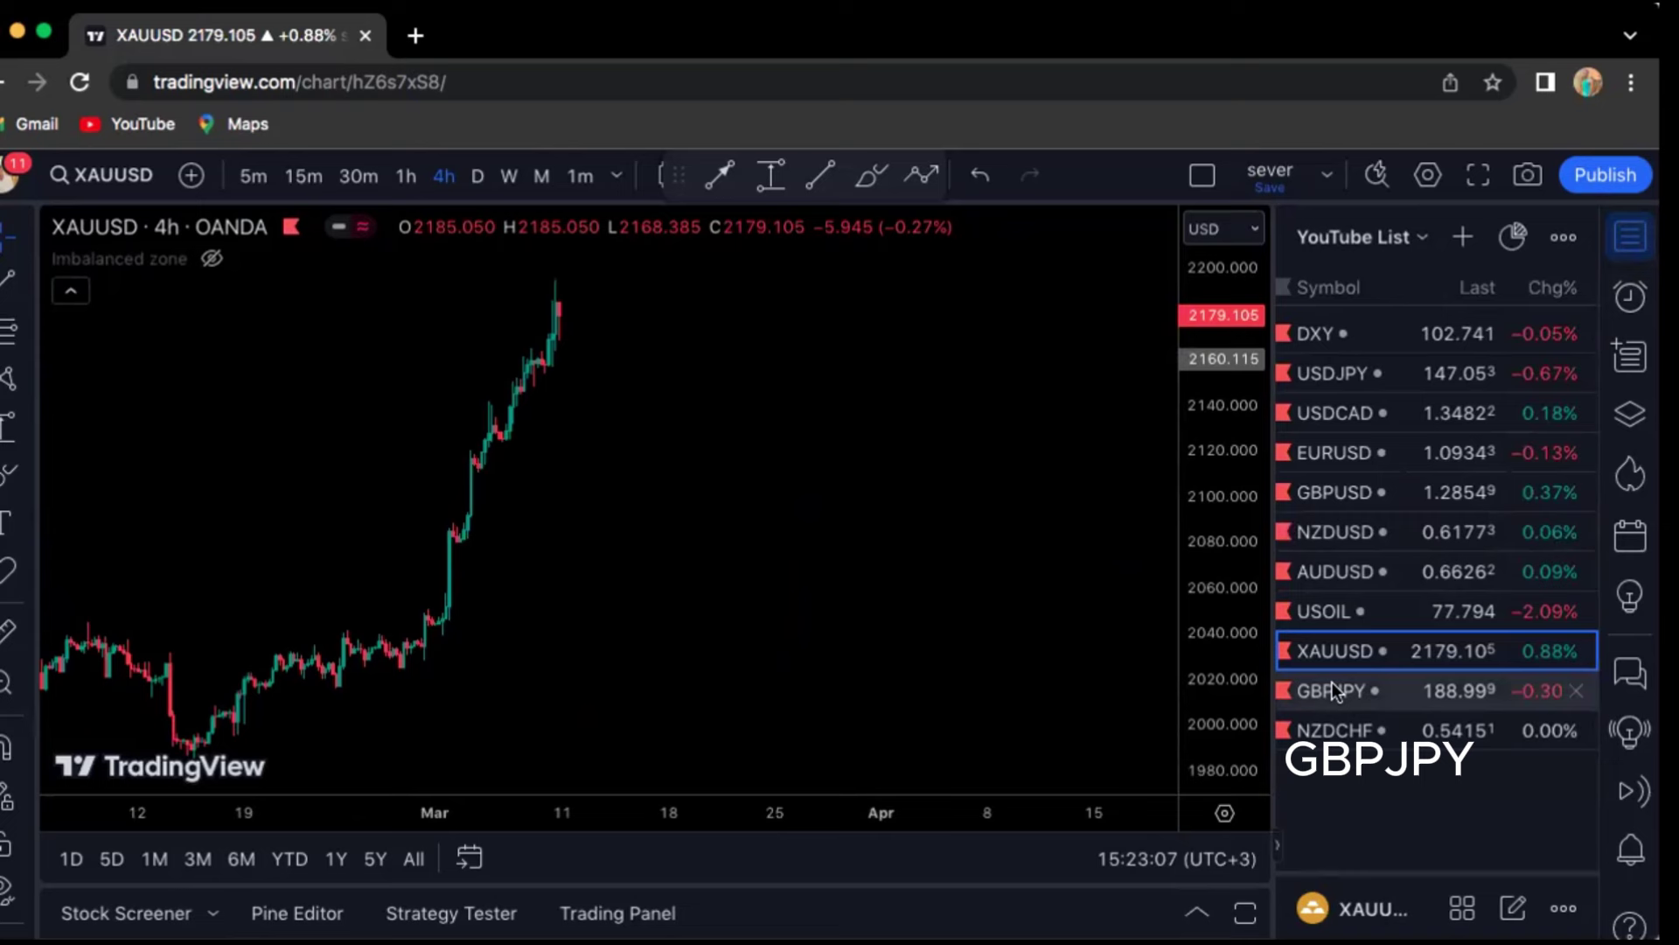
pyautogui.click(1331, 681)
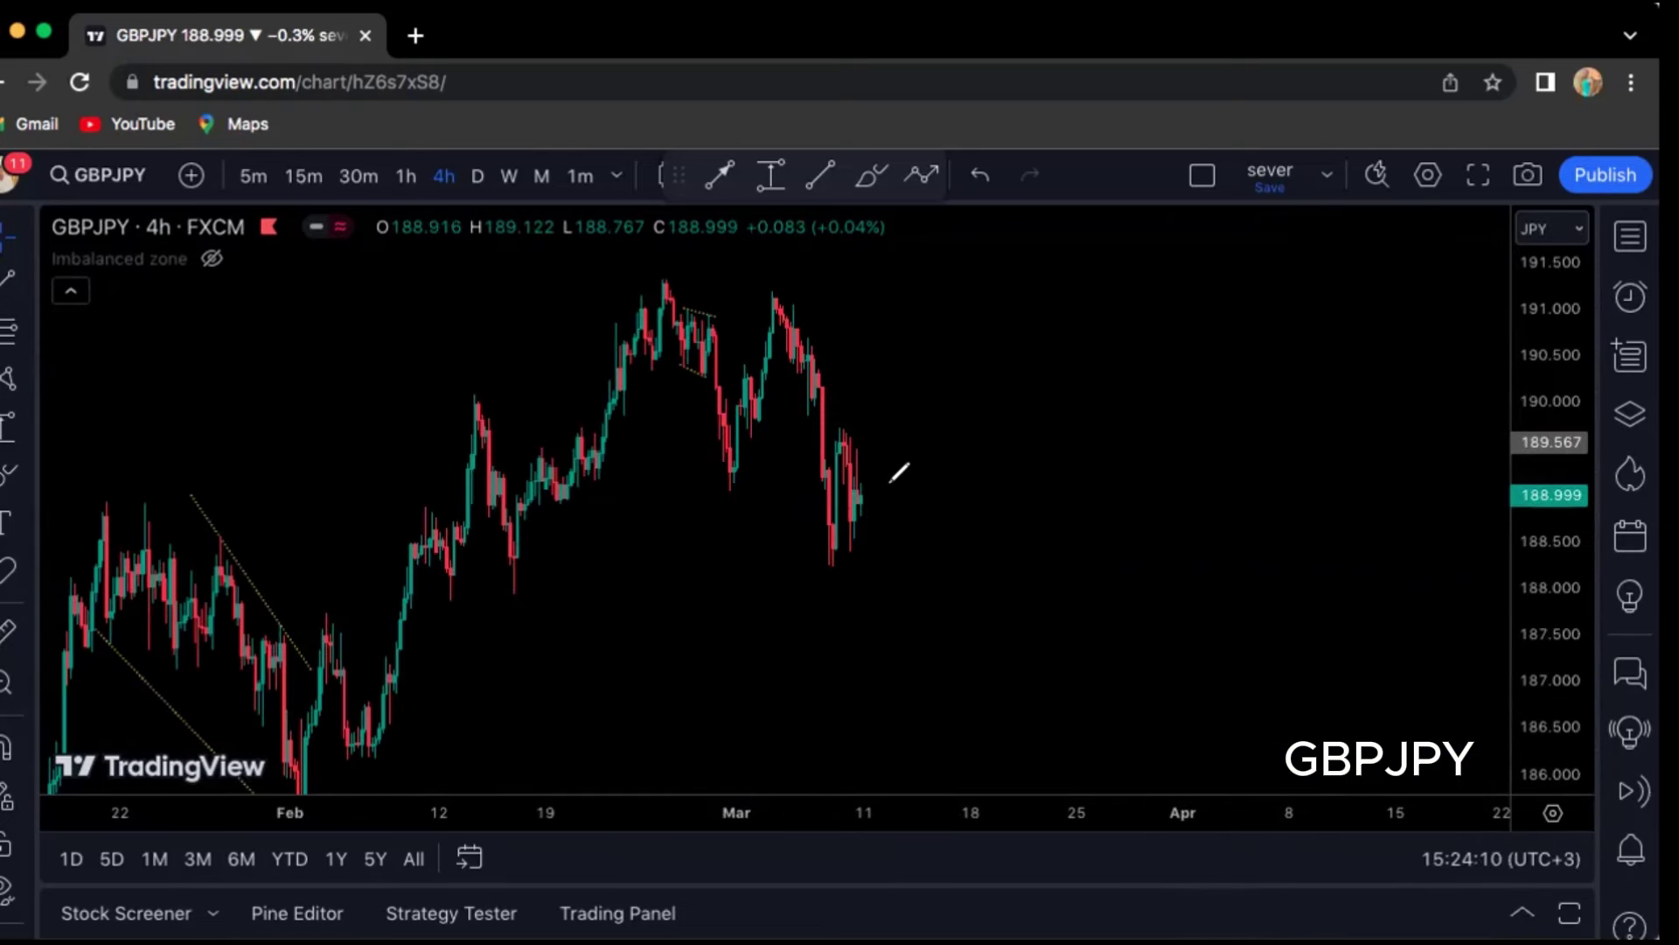
# Draw a small red V-shaped stroke after the latest GBPJPY candles.
pyautogui.moveTo(858, 484)
pyautogui.mouseDown()
pyautogui.moveTo(962, 398)
pyautogui.moveTo(898, 385)
pyautogui.moveTo(944, 381)
pyautogui.moveTo(1020, 647)
pyautogui.mouseUp()
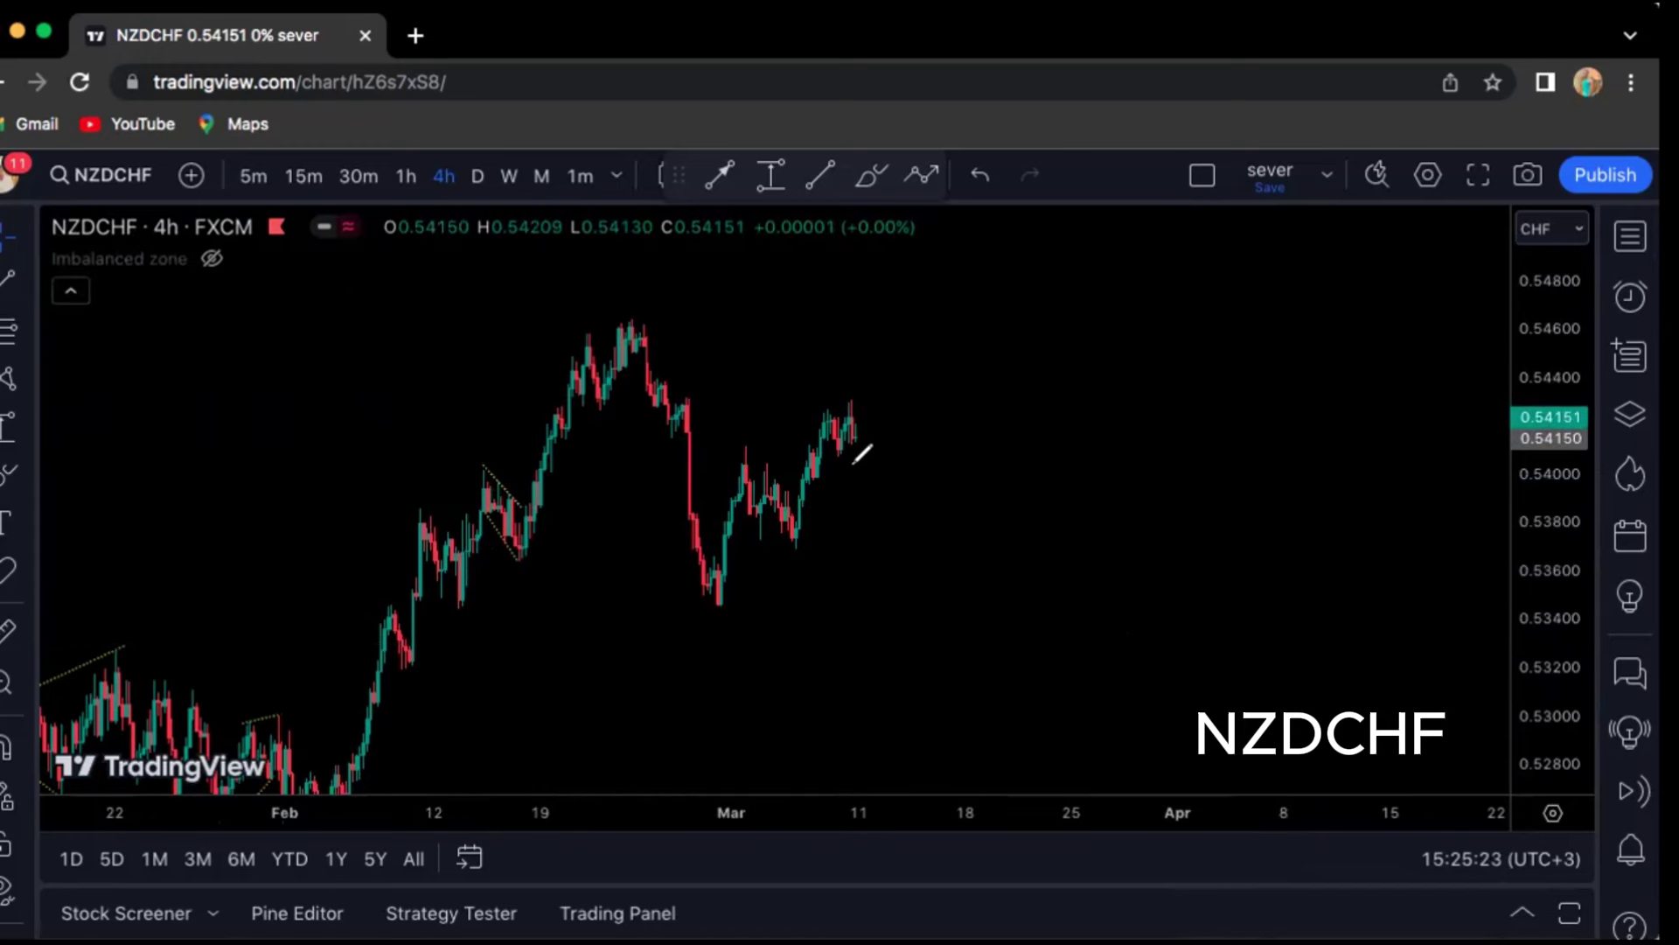
pyautogui.moveTo(856, 446)
pyautogui.mouseDown()
pyautogui.moveTo(874, 385)
pyautogui.moveTo(914, 376)
pyautogui.moveTo(876, 358)
pyautogui.mouseUp()
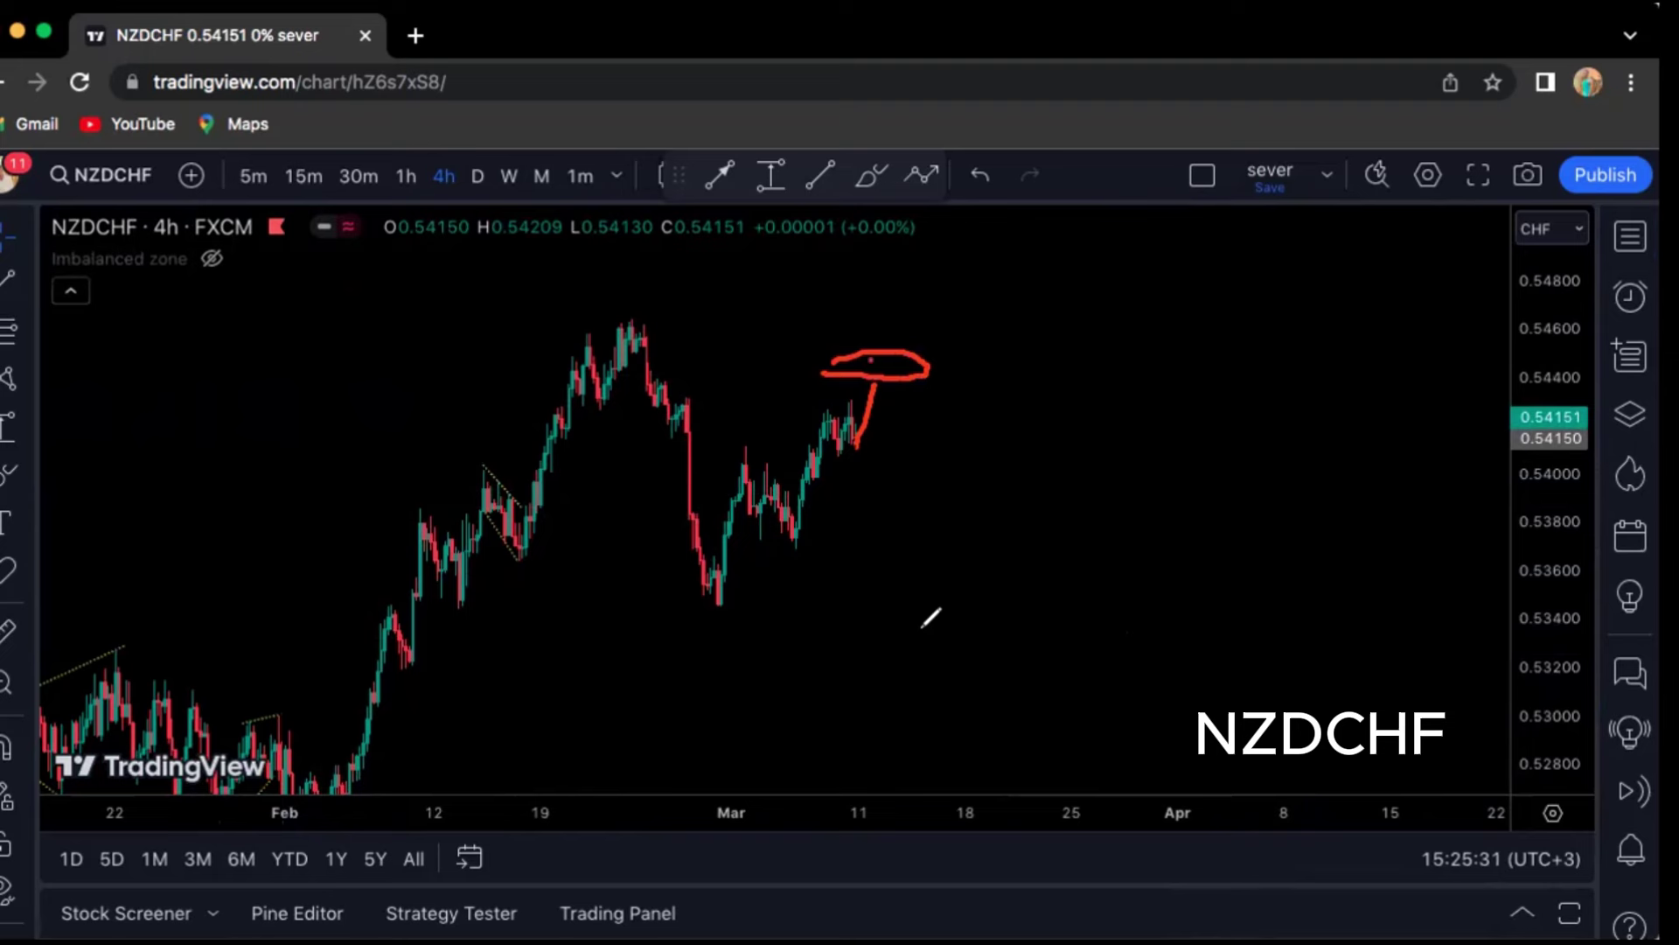
pyautogui.moveTo(874, 357); pyautogui.dragTo(918, 632)
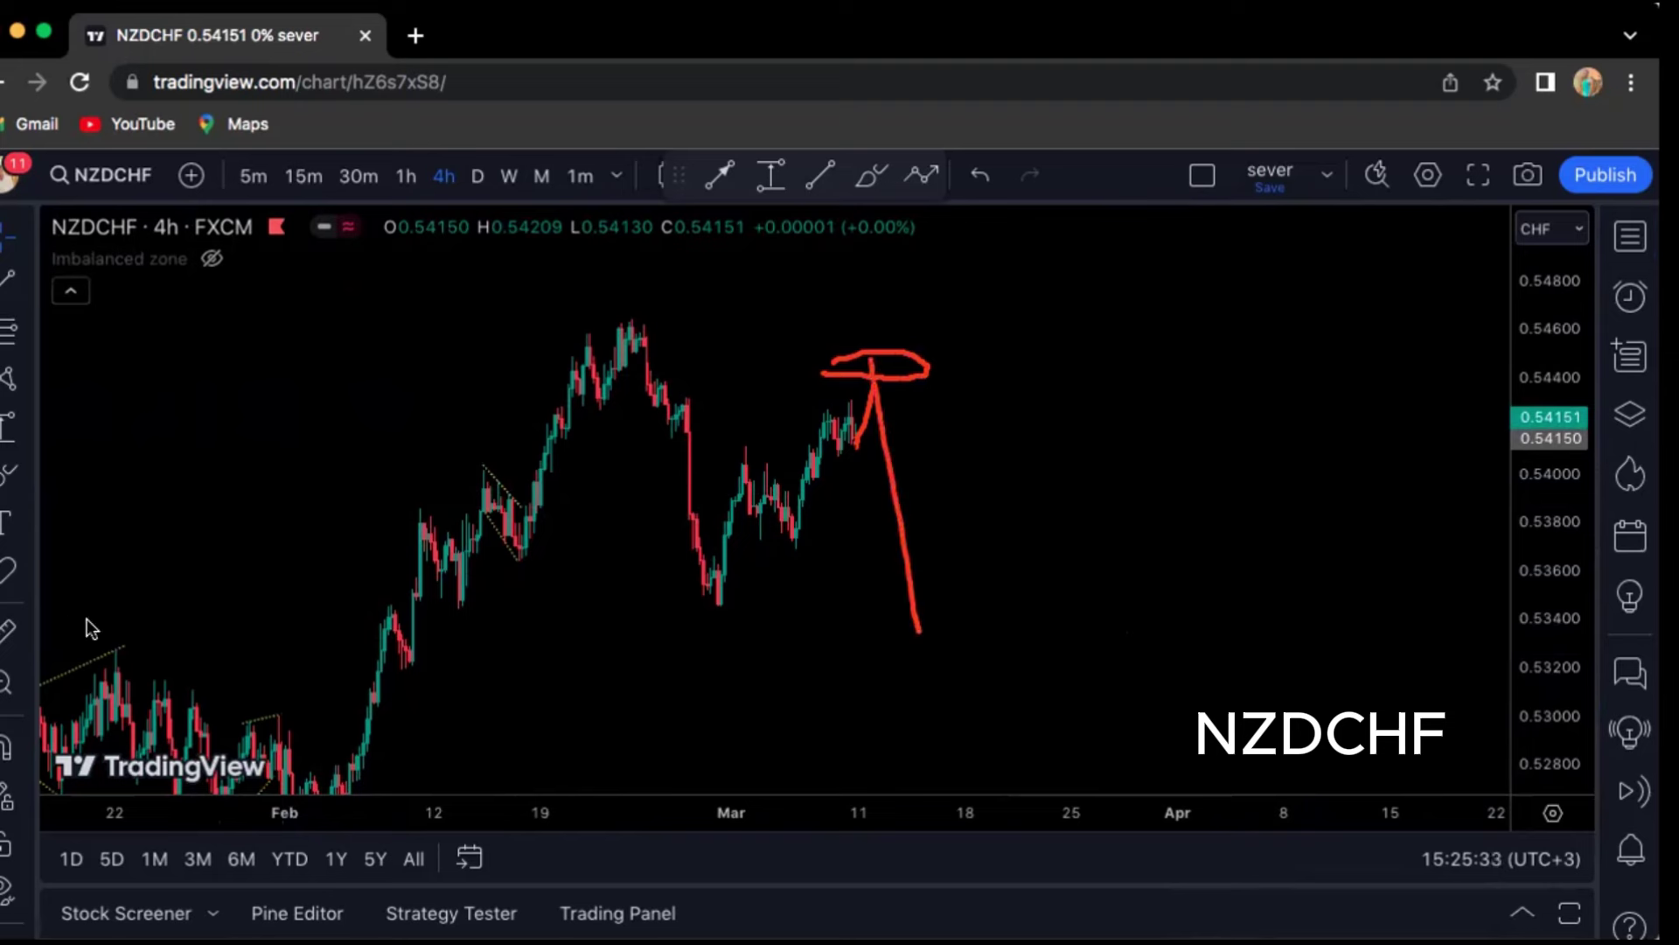
pyautogui.press('Escape')
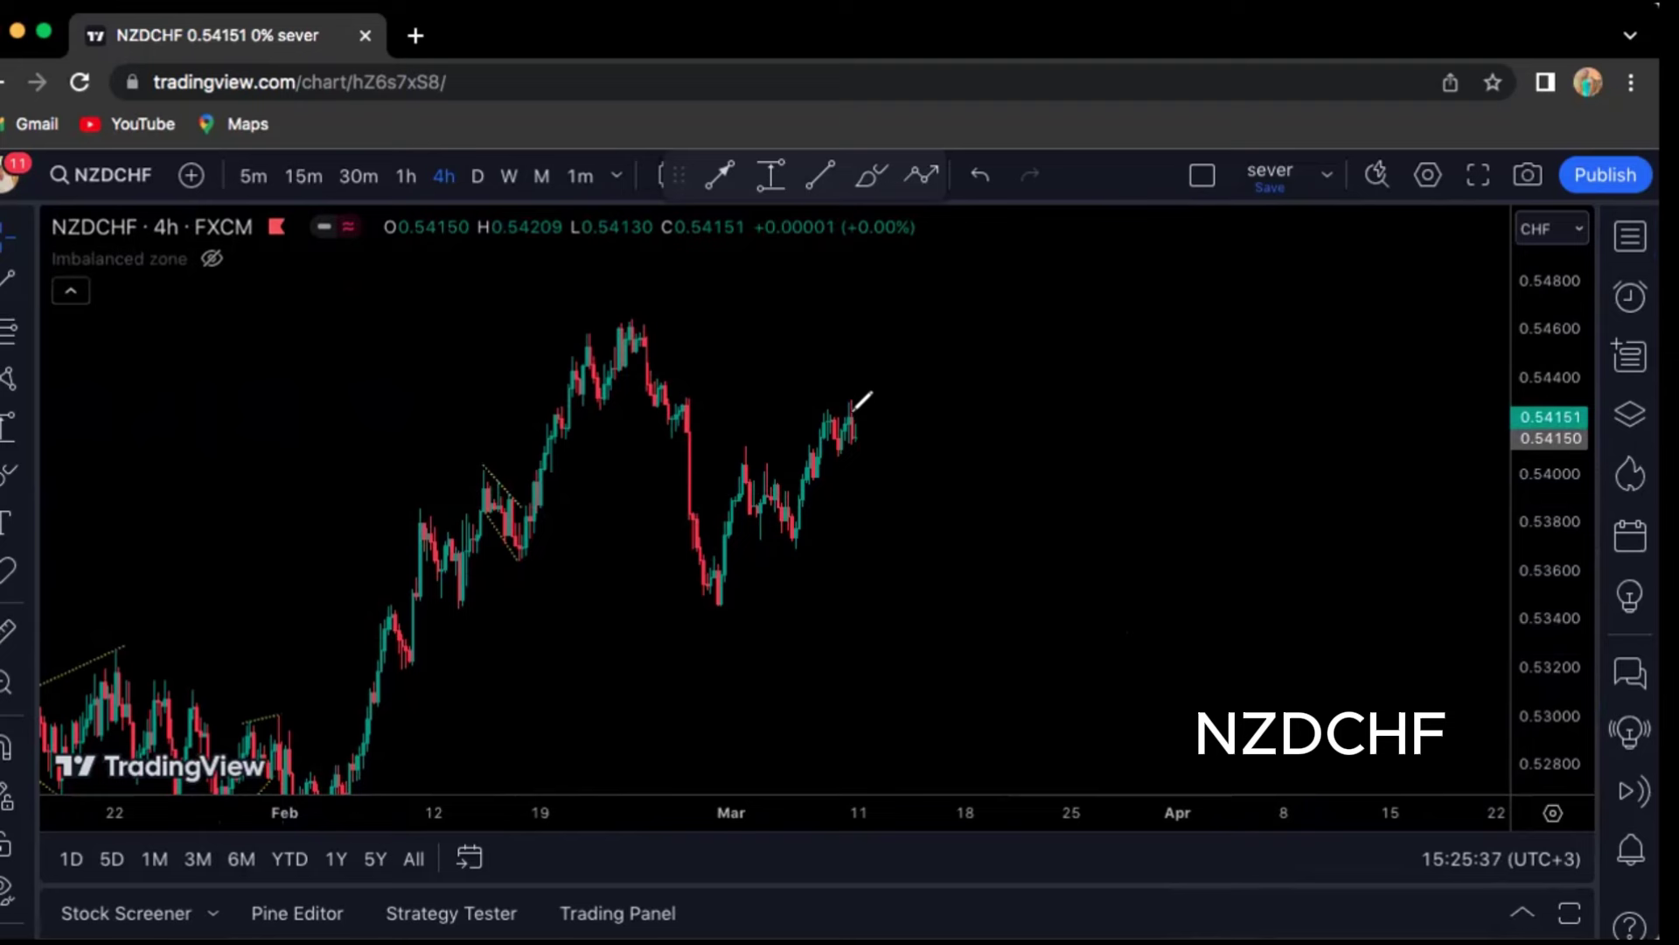
pyautogui.moveTo(849, 403); pyautogui.dragTo(891, 648)
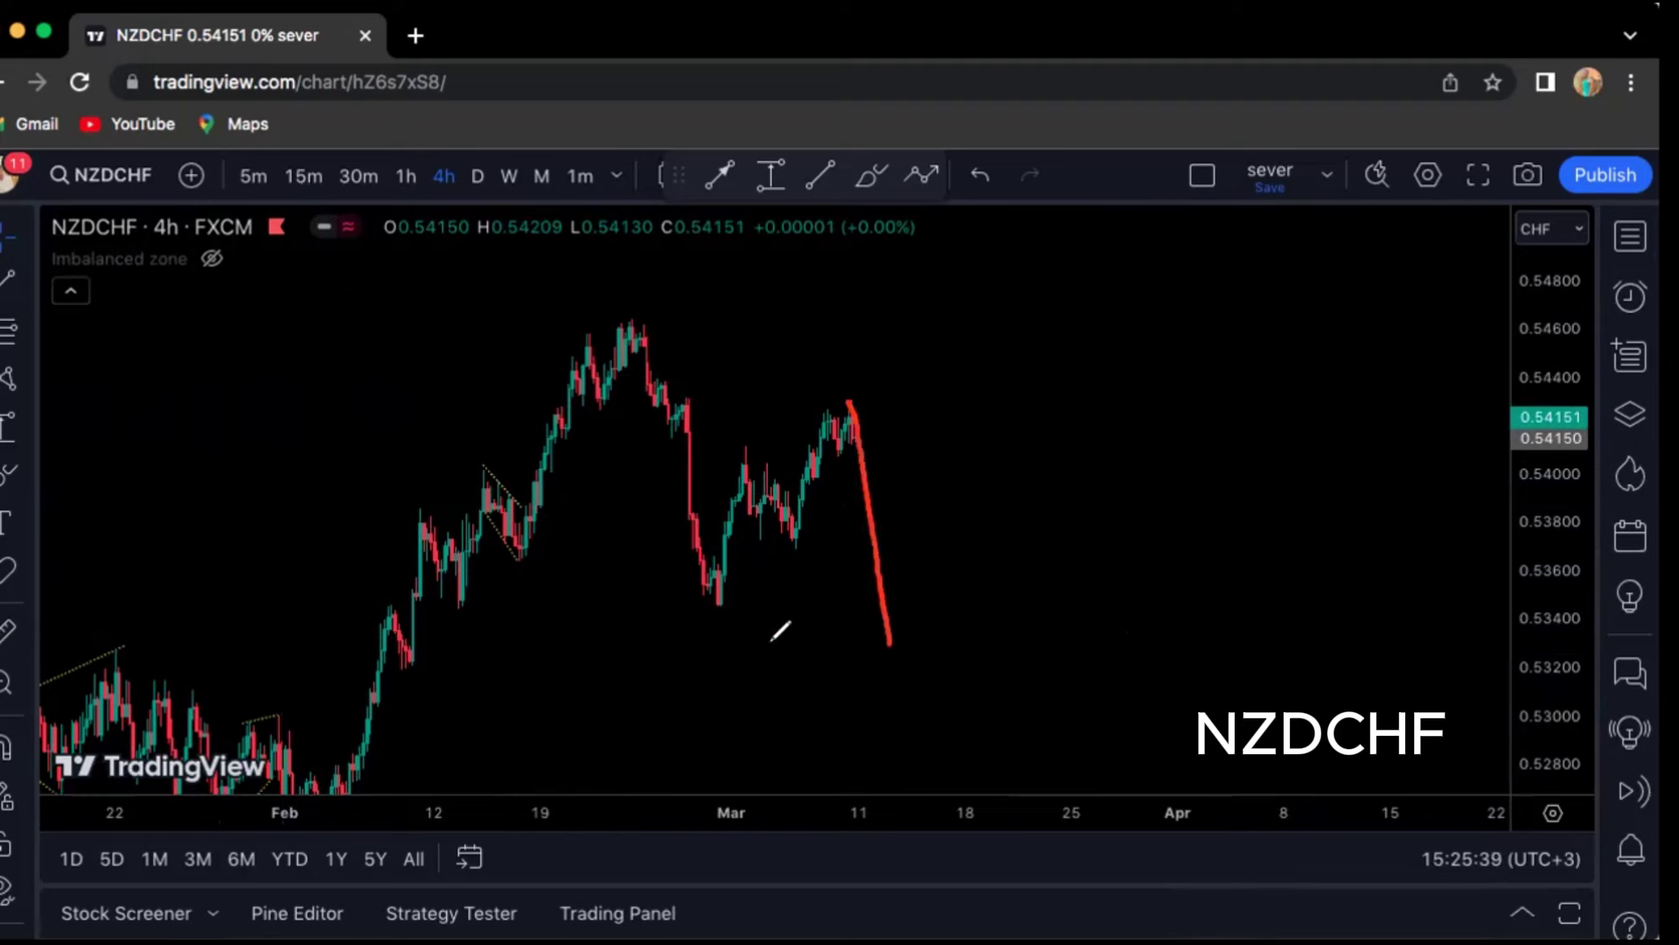
pyautogui.click(552, 639)
pyautogui.moveTo(551, 639)
pyautogui.mouseDown()
pyautogui.moveTo(980, 650)
pyautogui.moveTo(640, 621)
pyautogui.mouseUp()
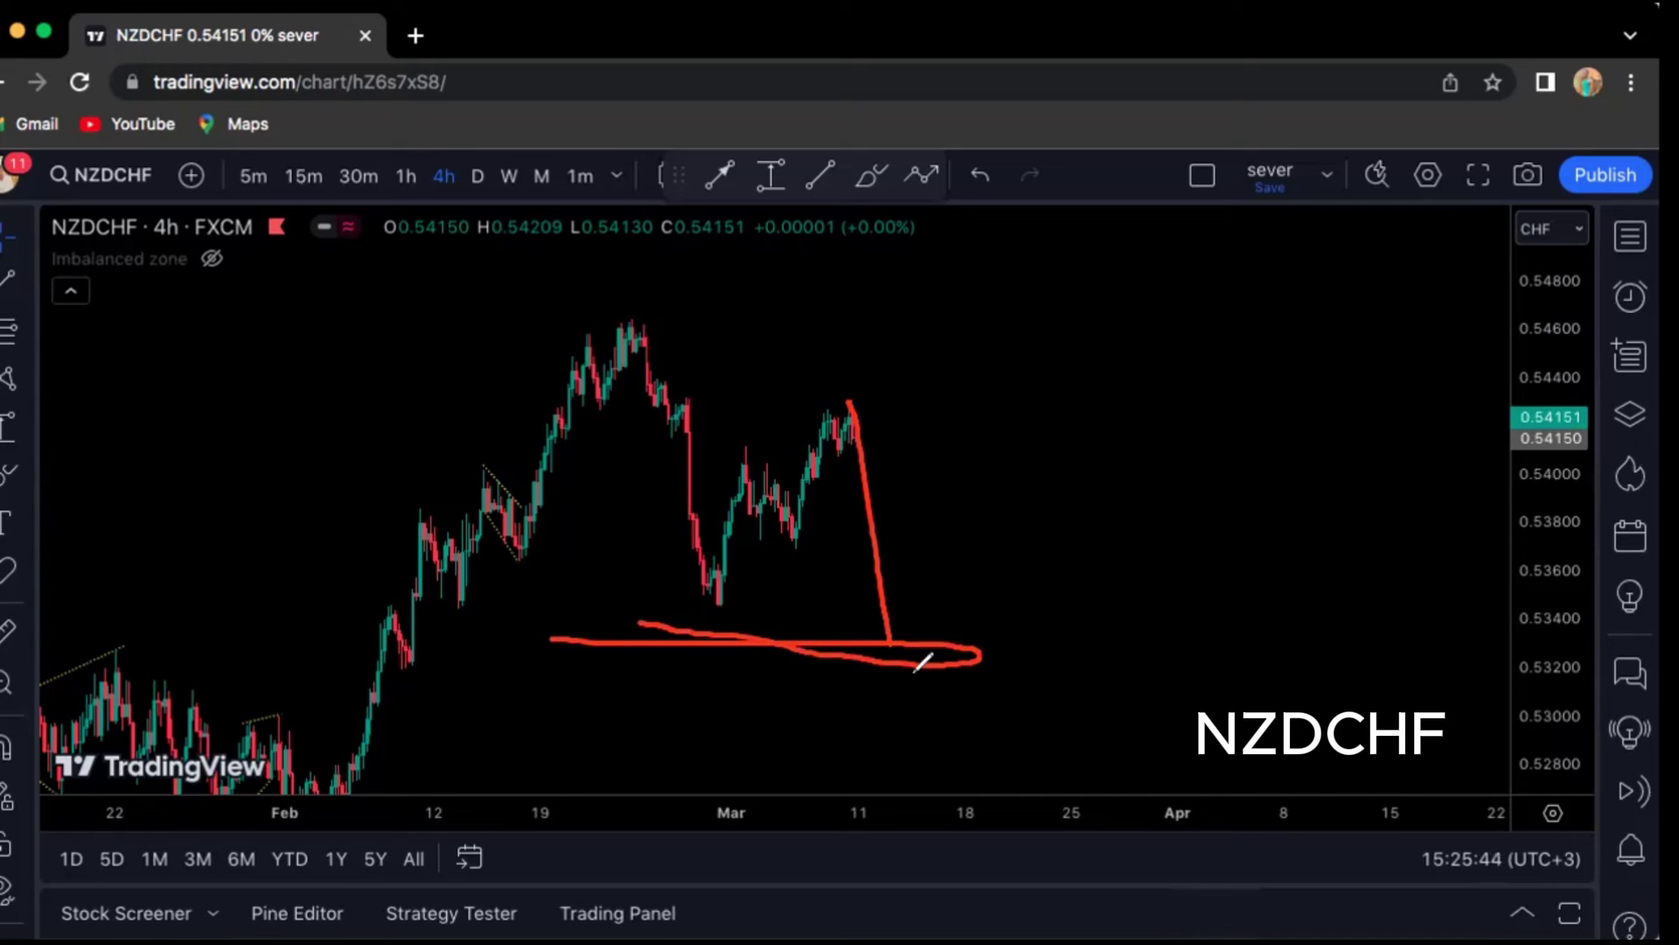
pyautogui.moveTo(898, 652)
pyautogui.mouseDown()
pyautogui.moveTo(914, 634)
pyautogui.moveTo(1045, 796)
pyautogui.mouseUp()
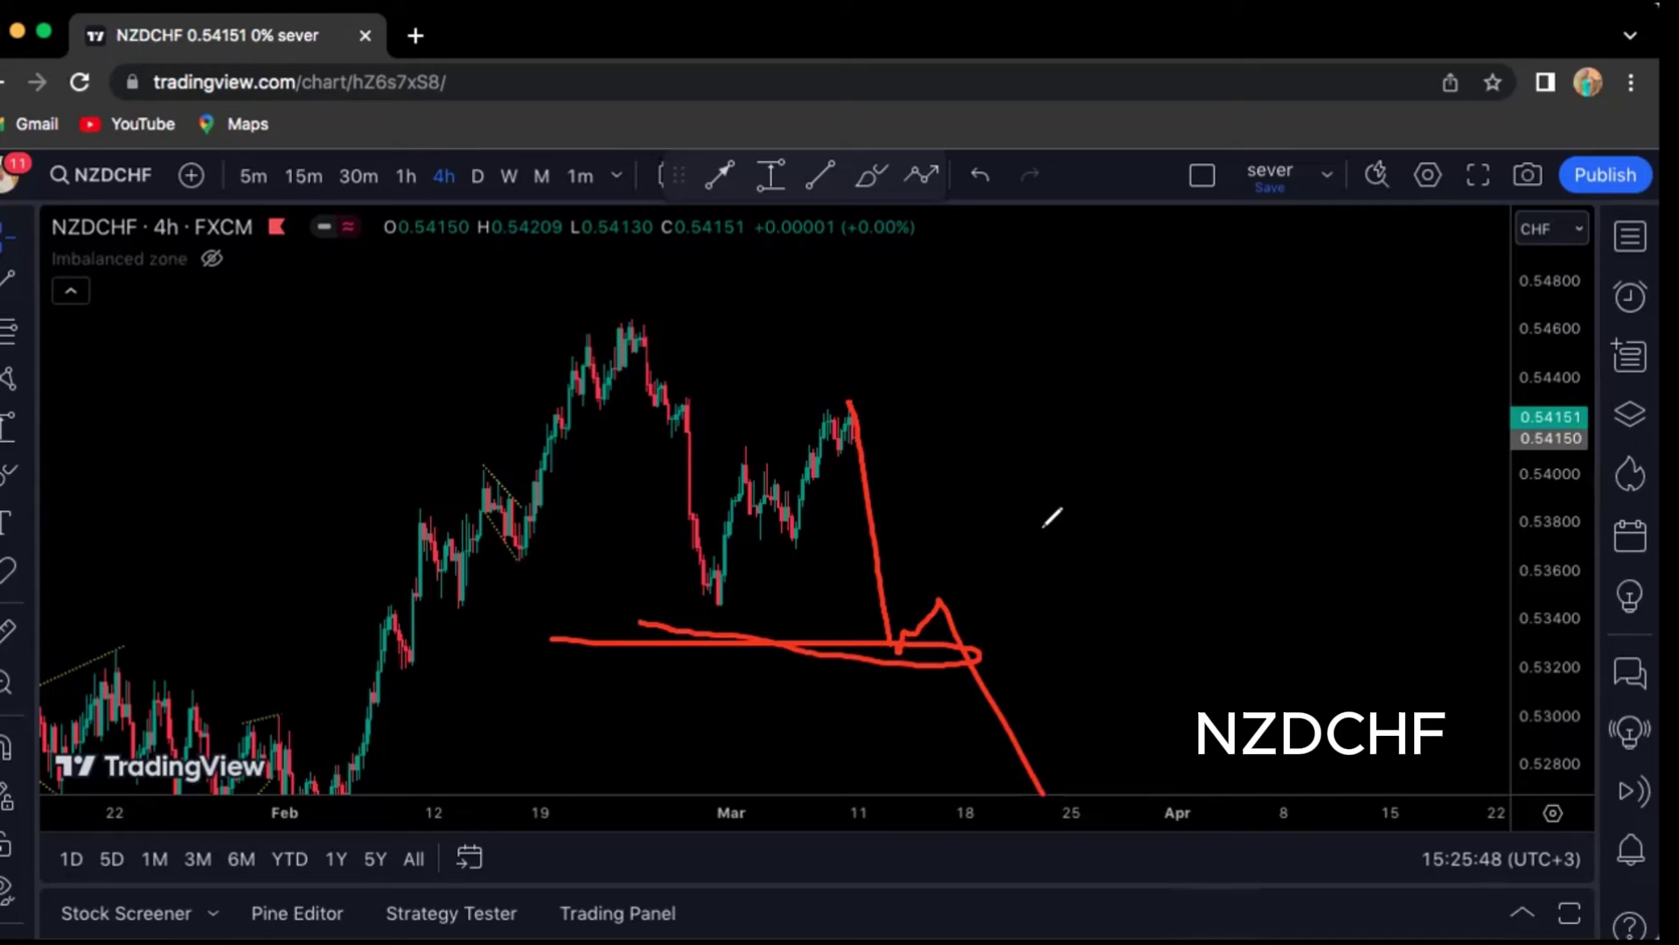
pyautogui.moveTo(1137, 450); pyautogui.dragTo(1263, 312)
pyautogui.press('BackSpace')
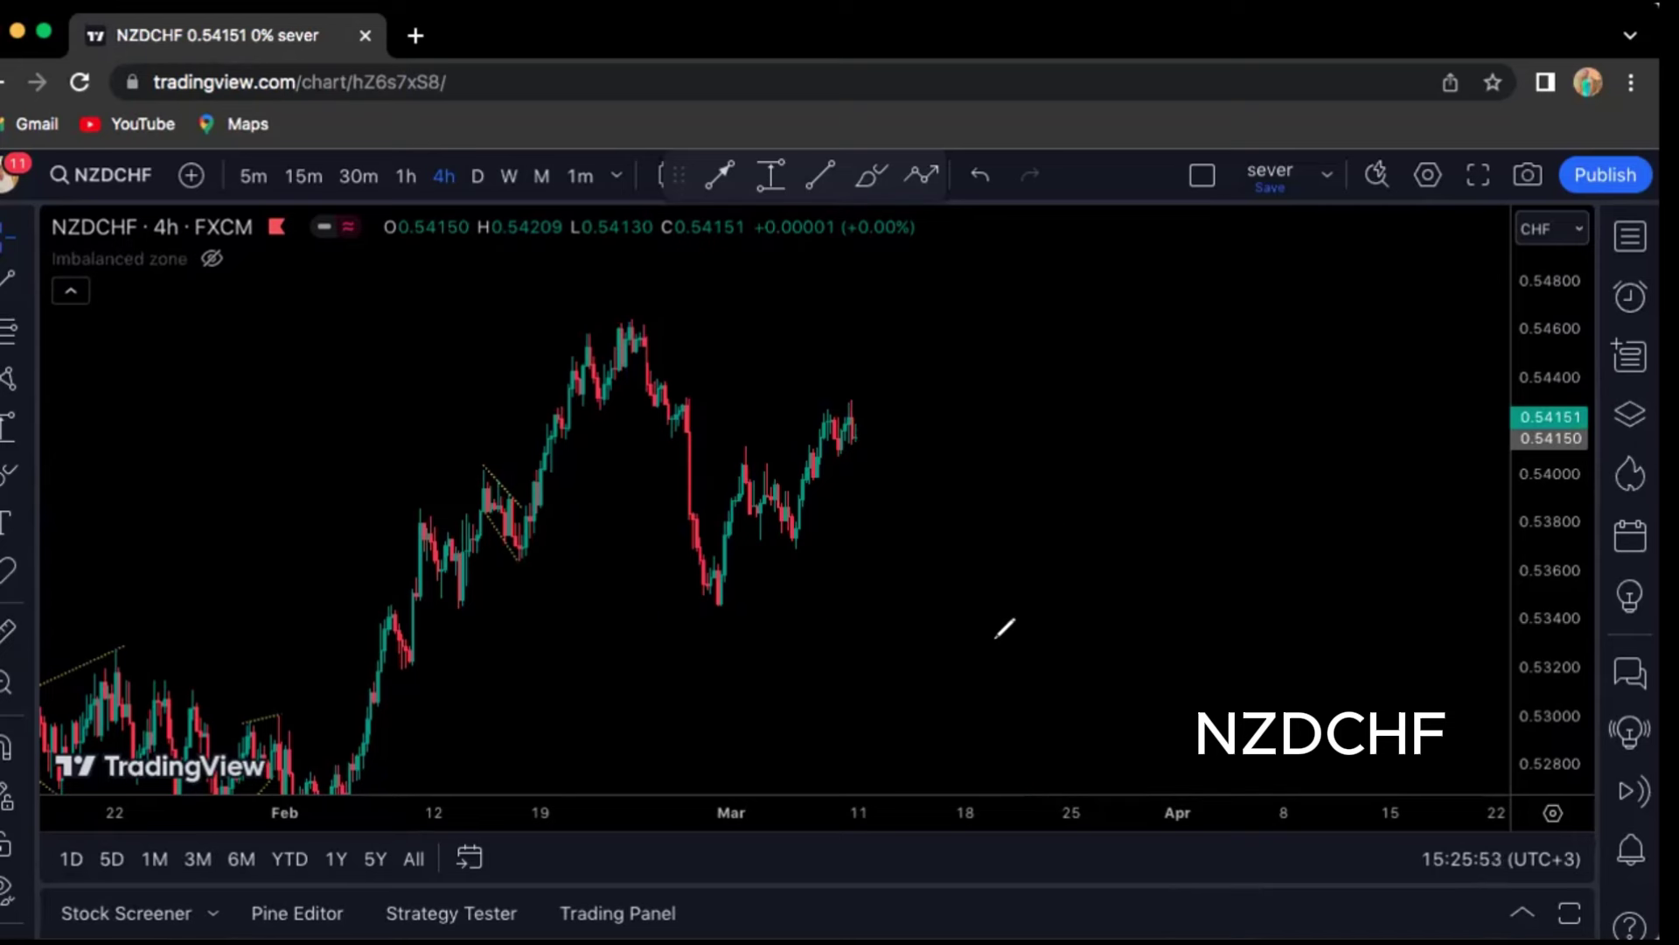